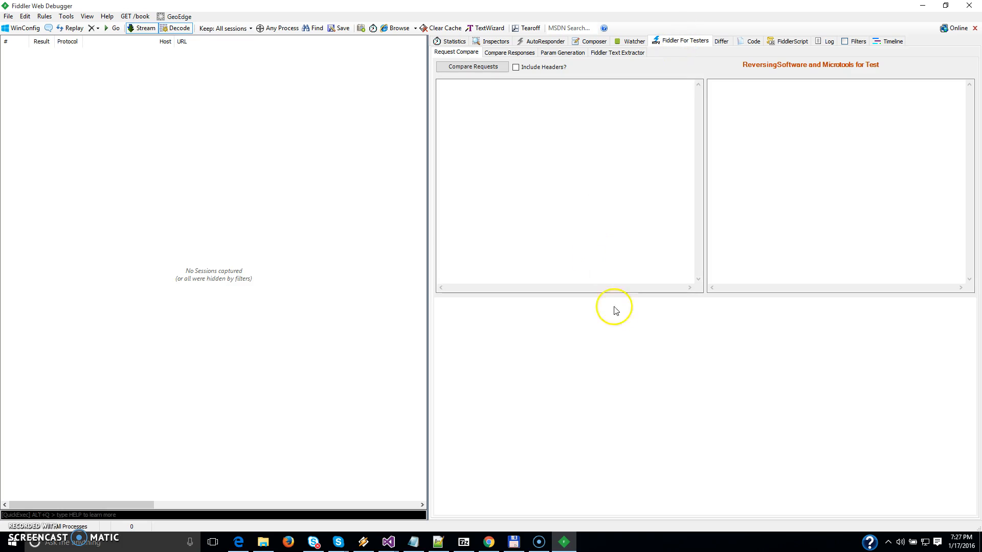
click(489, 543)
click(218, 22)
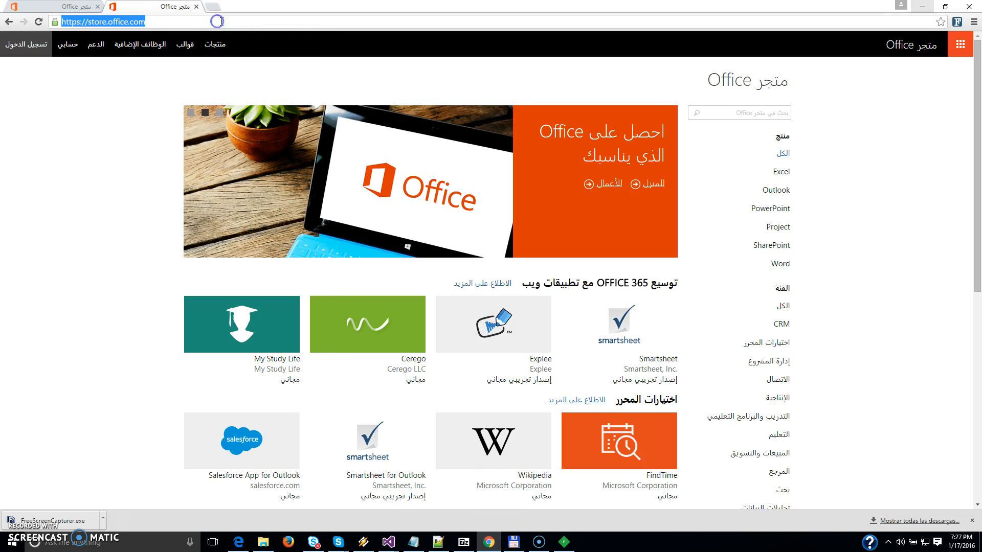
text(www.reversingsoftware)
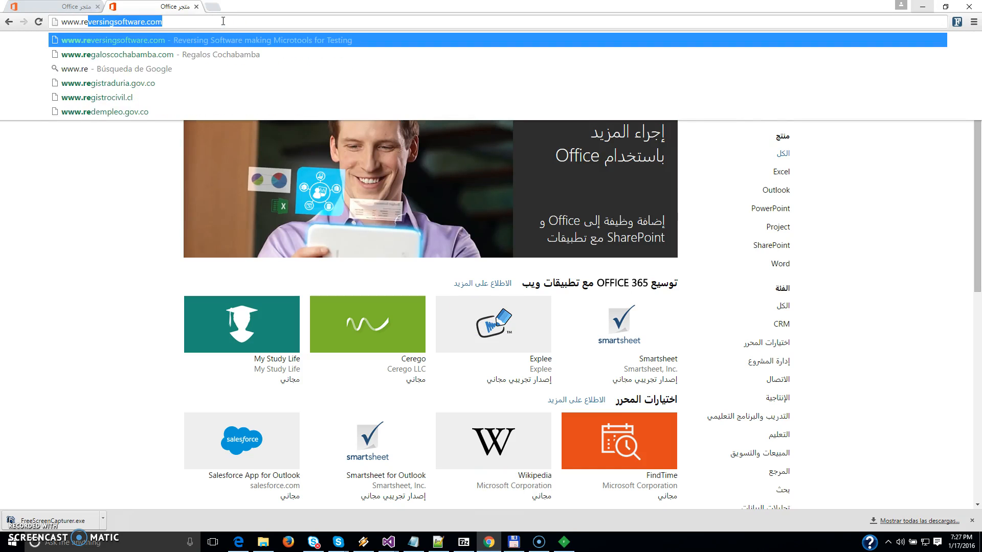
key(Return)
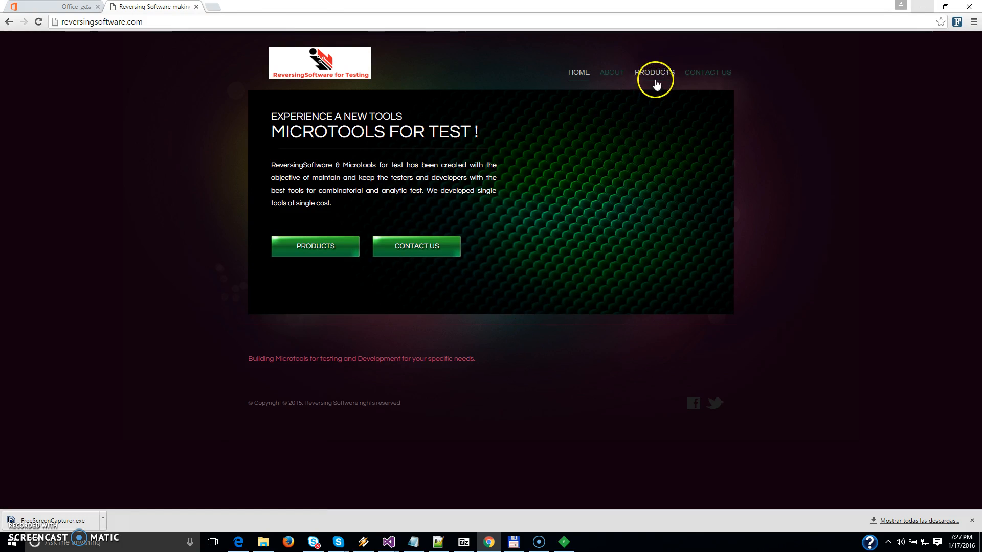
click(656, 81)
click(301, 163)
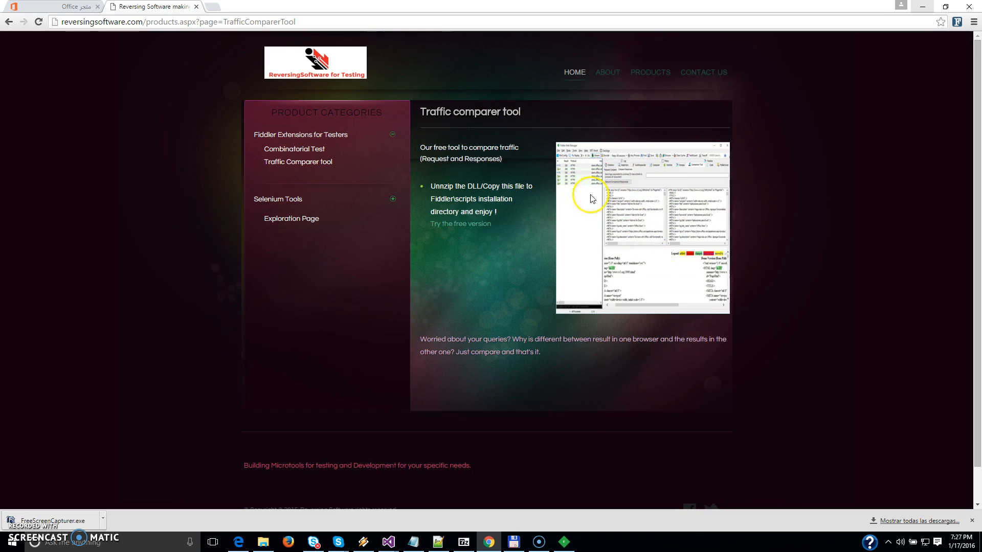
Switch to Fiddler and load the recently used archive demoFIddler.saz.
click(564, 542)
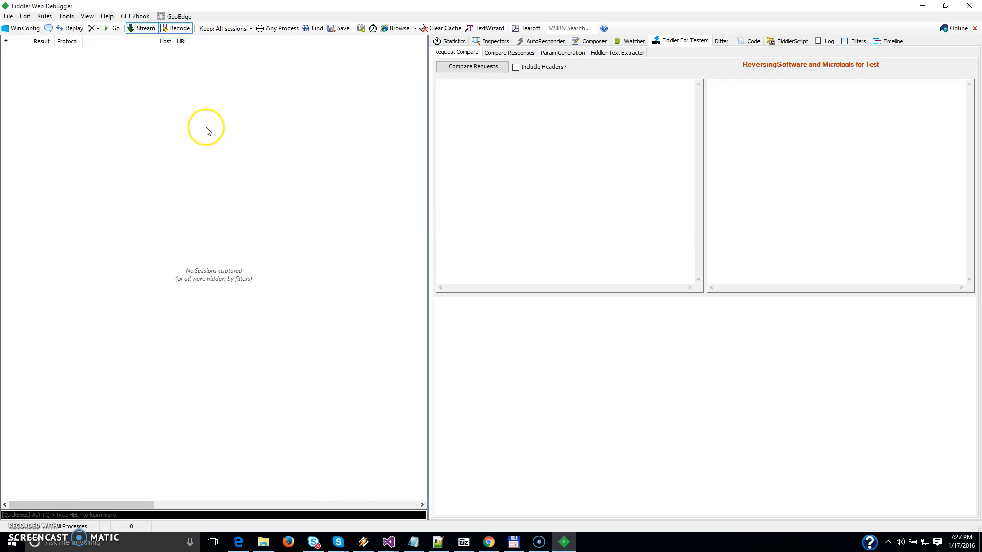
click(8, 16)
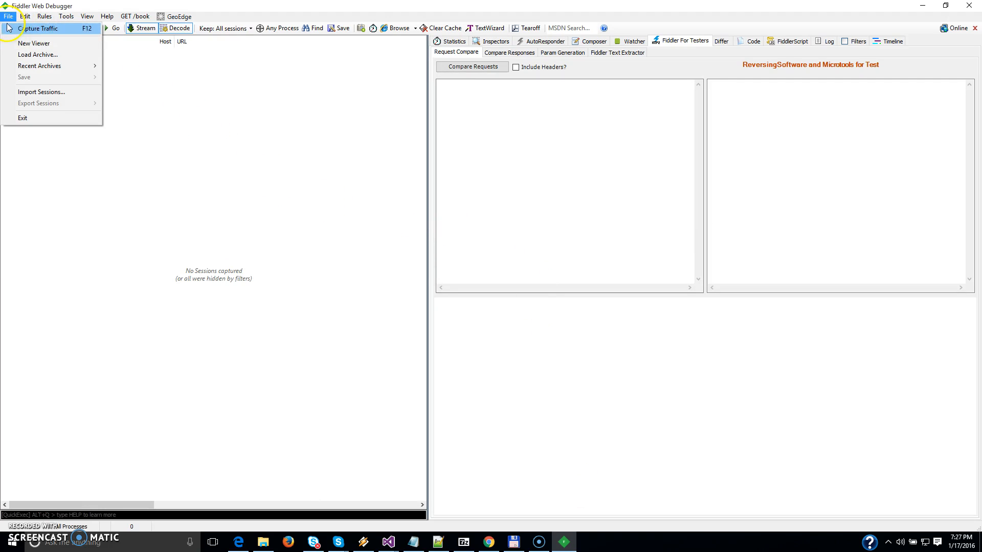
mouse_move(26, 67)
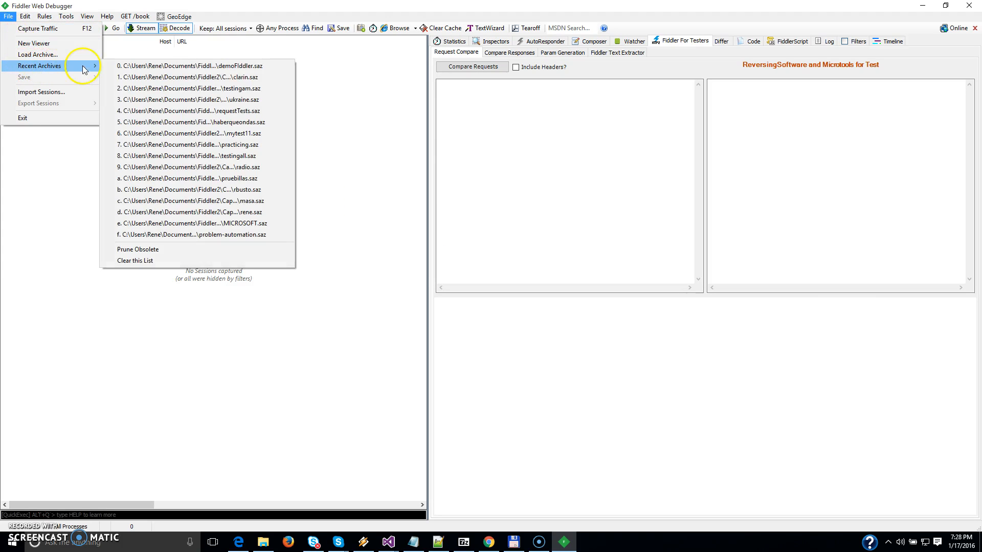
click(126, 67)
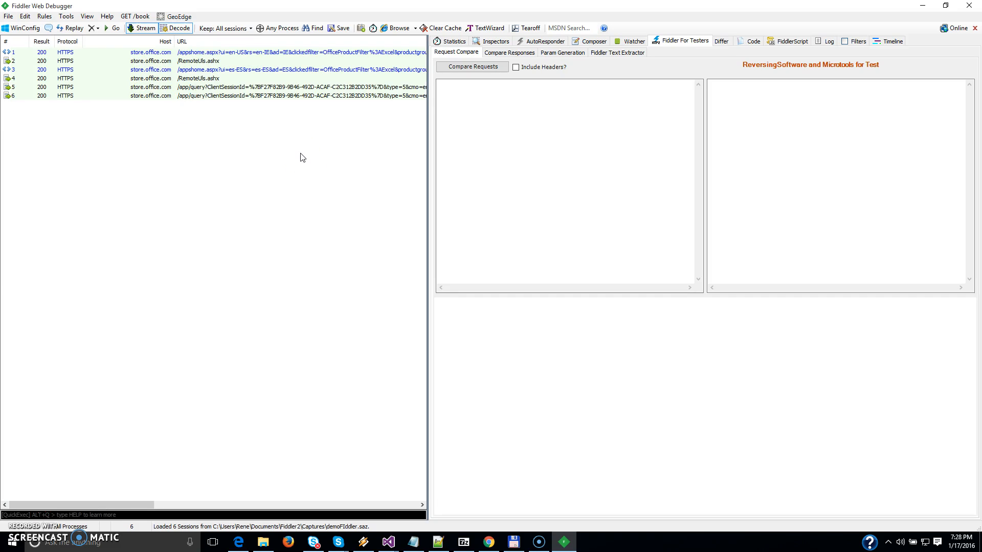
Inspect the request headers and raw response of sessions 1 and 3, decoding the response body of session 1.
click(335, 52)
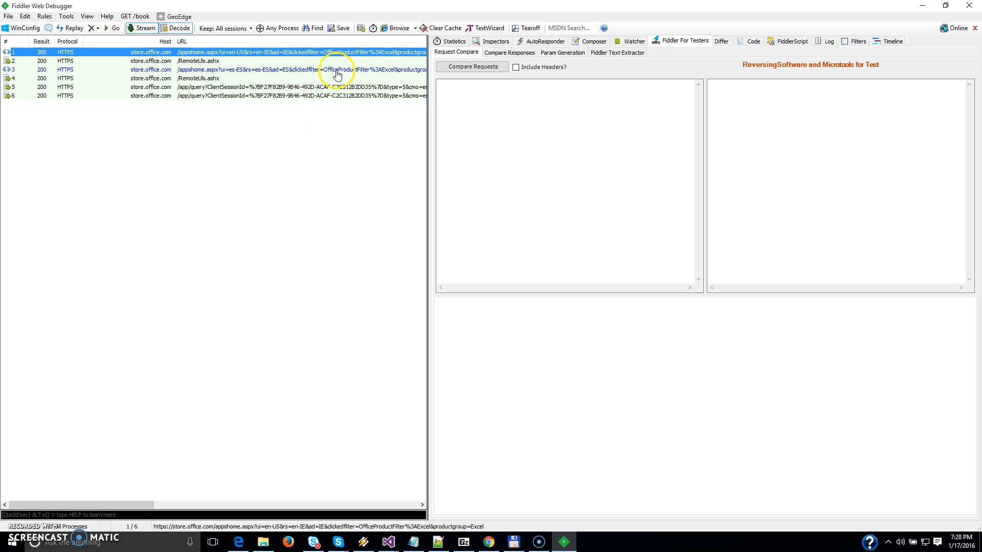
ctrl+click(337, 72)
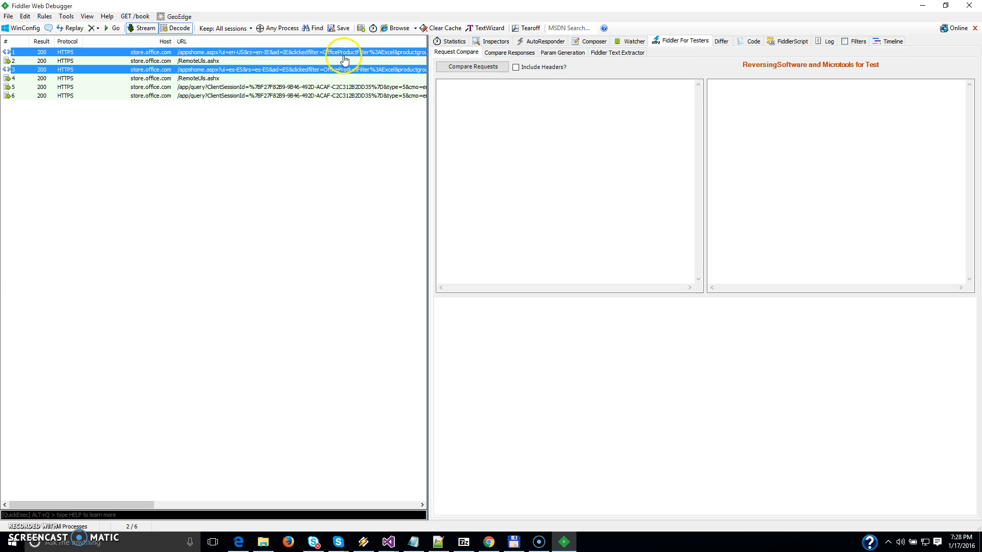
click(344, 52)
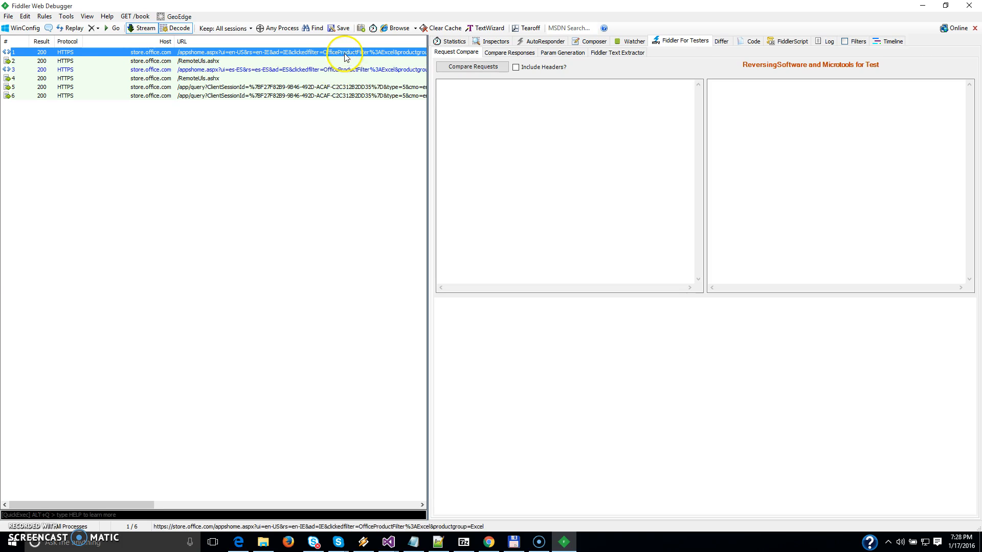
click(493, 44)
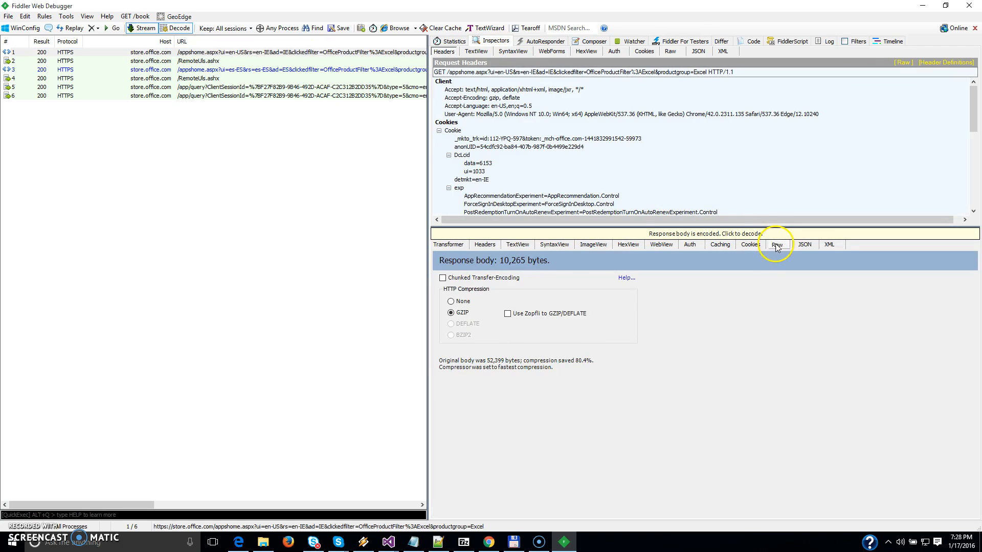
click(776, 246)
click(772, 234)
scroll(776, 329, down, 15)
mouse_move(973, 116)
mouse_down()
mouse_move(973, 192)
mouse_move(974, 128)
mouse_up()
click(309, 70)
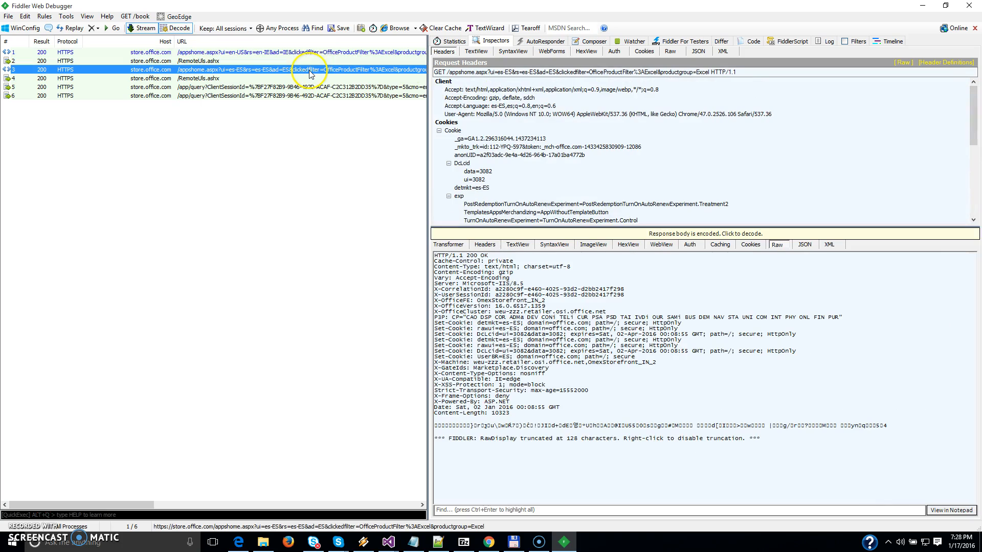
drag(979, 118, 972, 66)
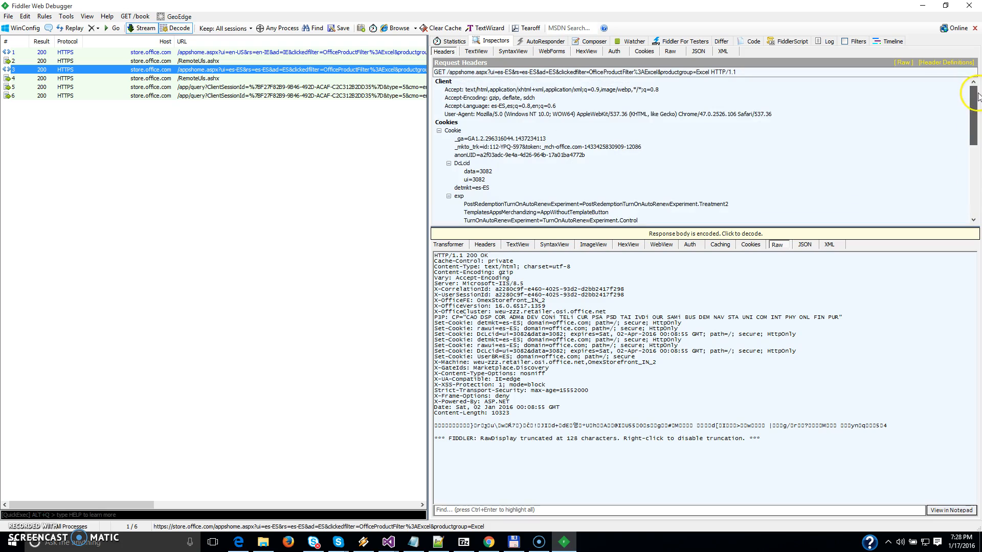
Compare the requests of the two appshome.aspx sessions, 1 and 3, in Fiddler For Testers without headers.
click(389, 53)
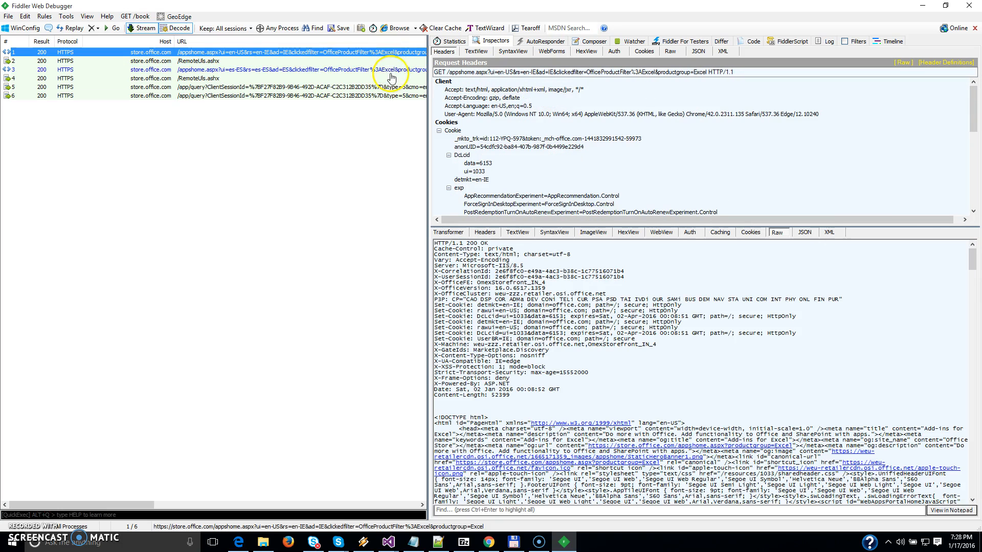
ctrl+click(392, 72)
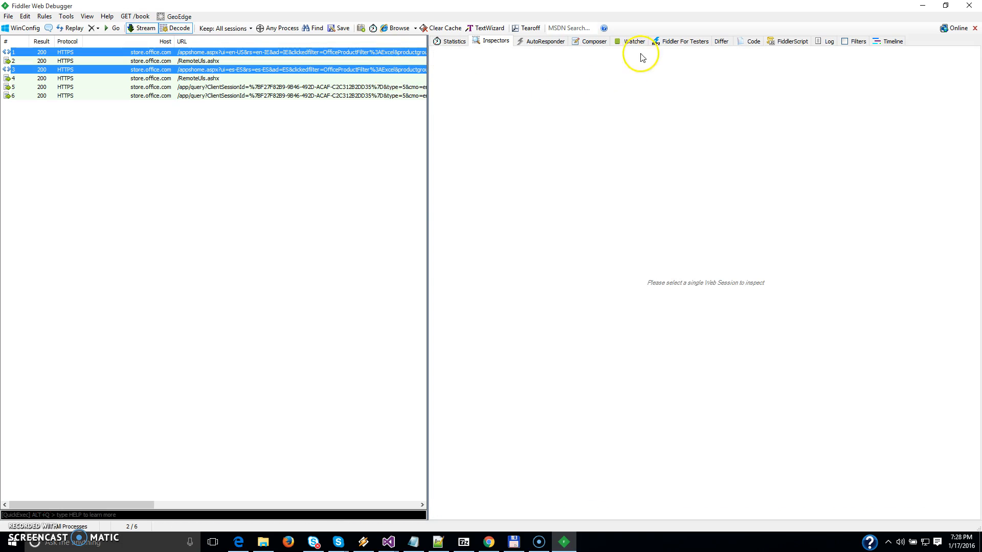
click(681, 44)
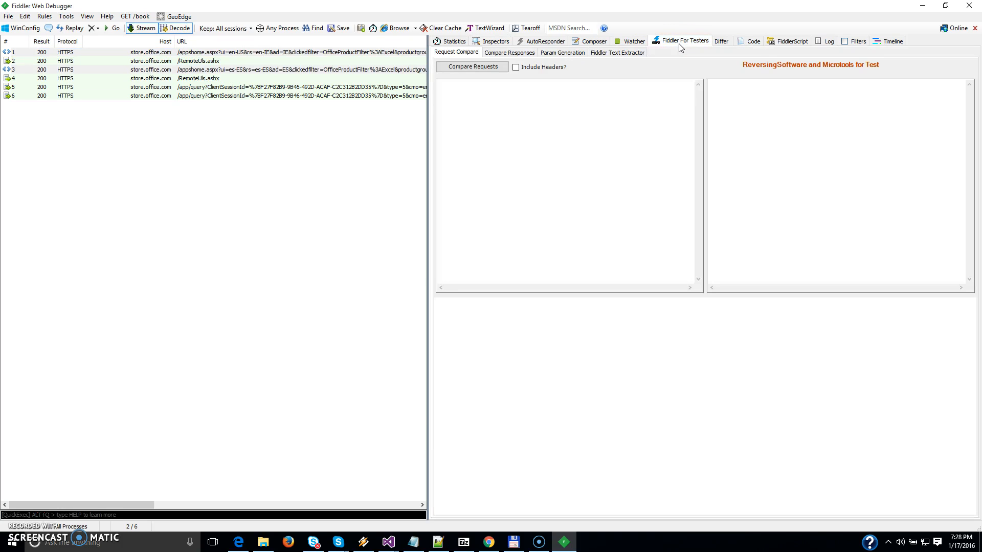
click(485, 68)
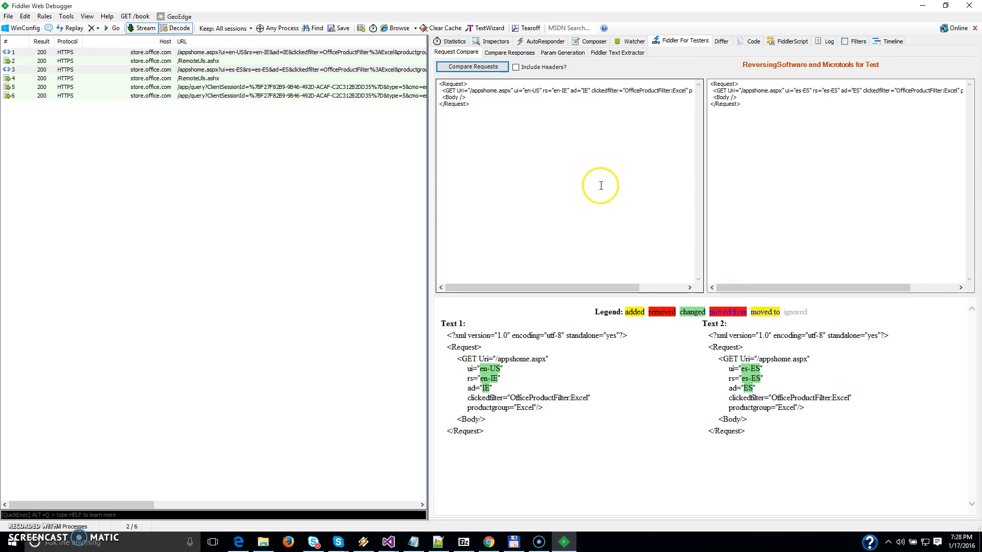
click(369, 53)
ctrl+click(378, 70)
click(468, 69)
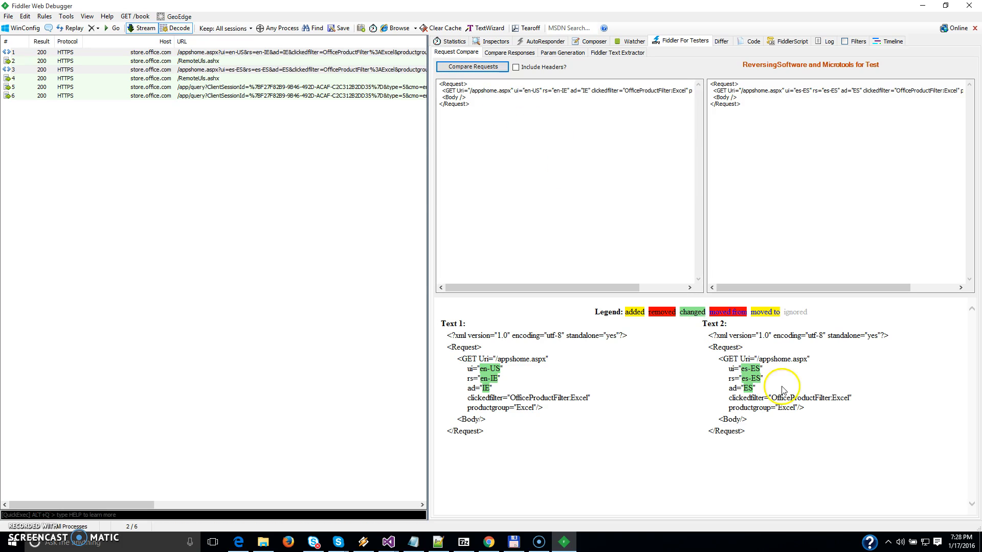
Examine the ui, rs and ad parameters of the GET request in both texts of the comparison.
drag(463, 360, 509, 408)
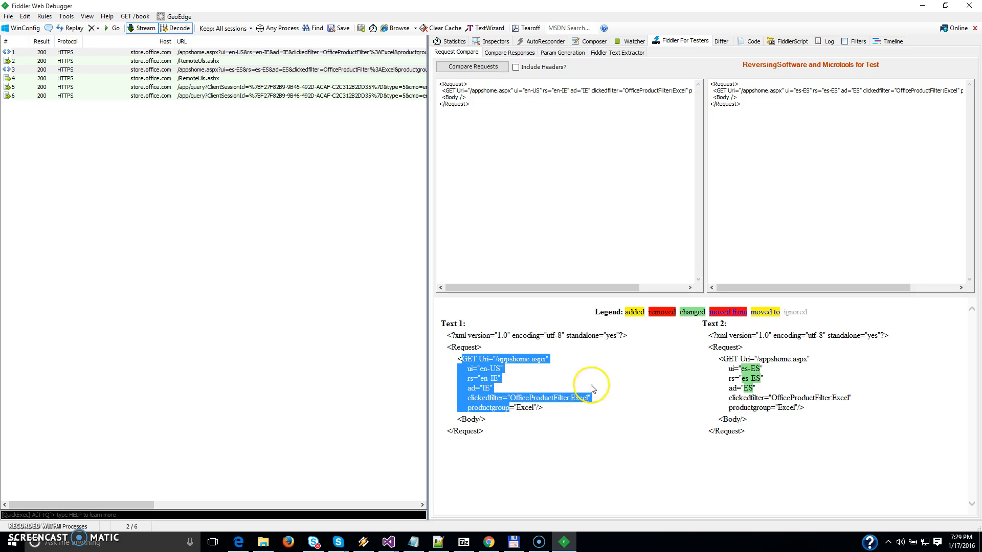
click(756, 386)
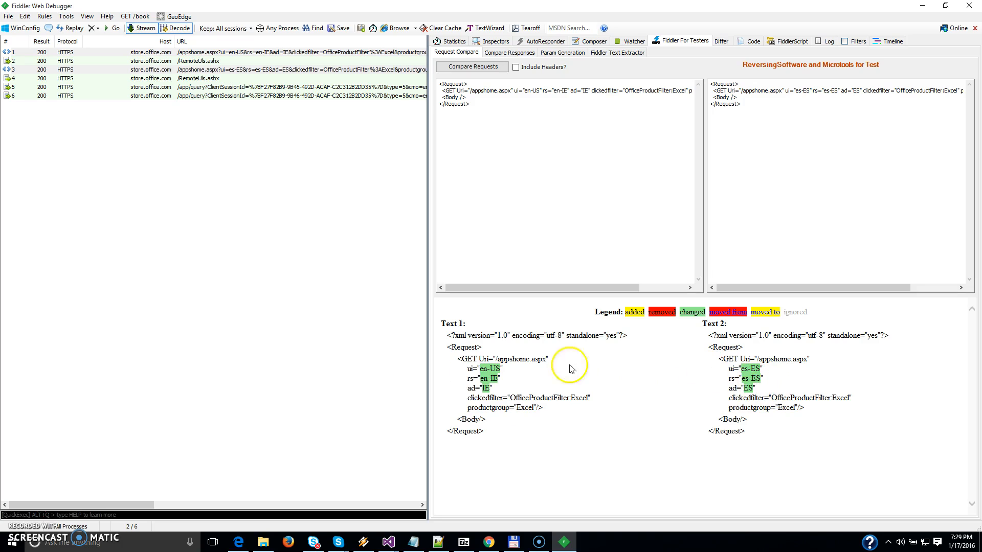
drag(468, 371, 772, 368)
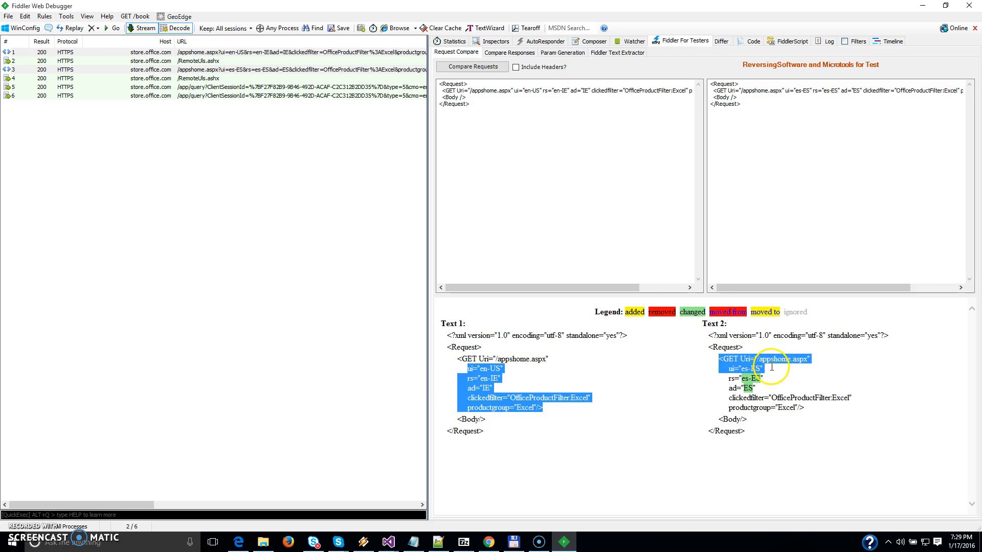
click(772, 371)
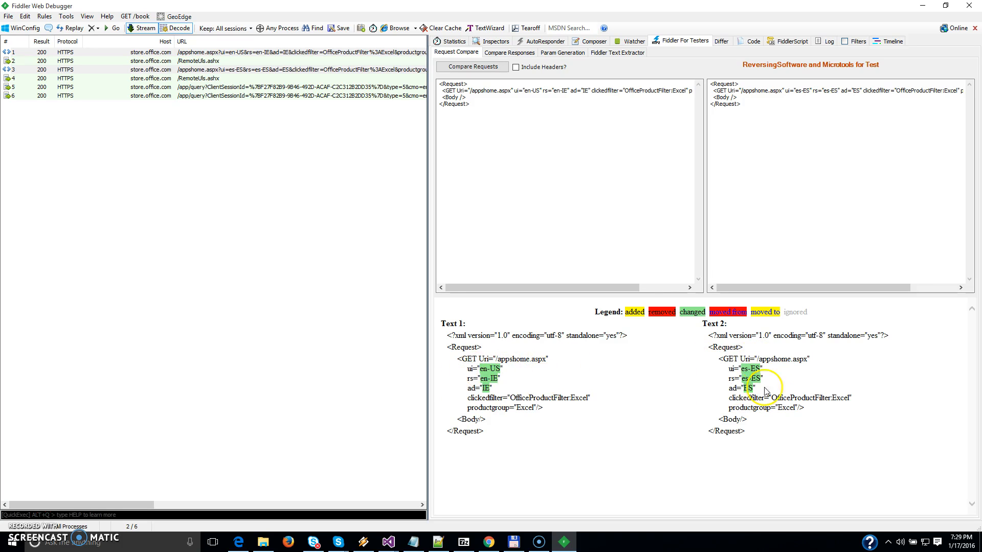
drag(768, 368, 520, 378)
click(761, 379)
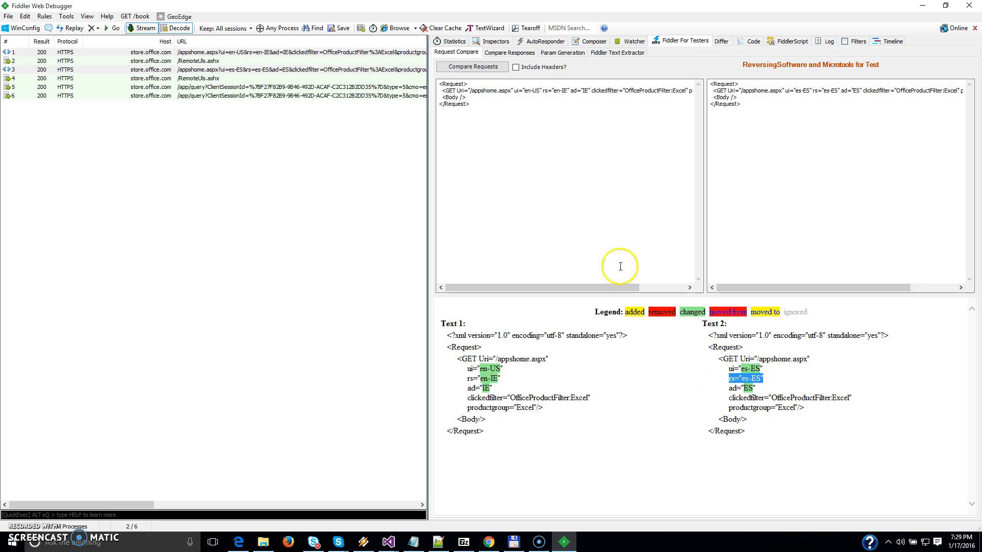
Compare the requests of sessions 1 and 3 again with headers included, and review the Headers section.
click(494, 69)
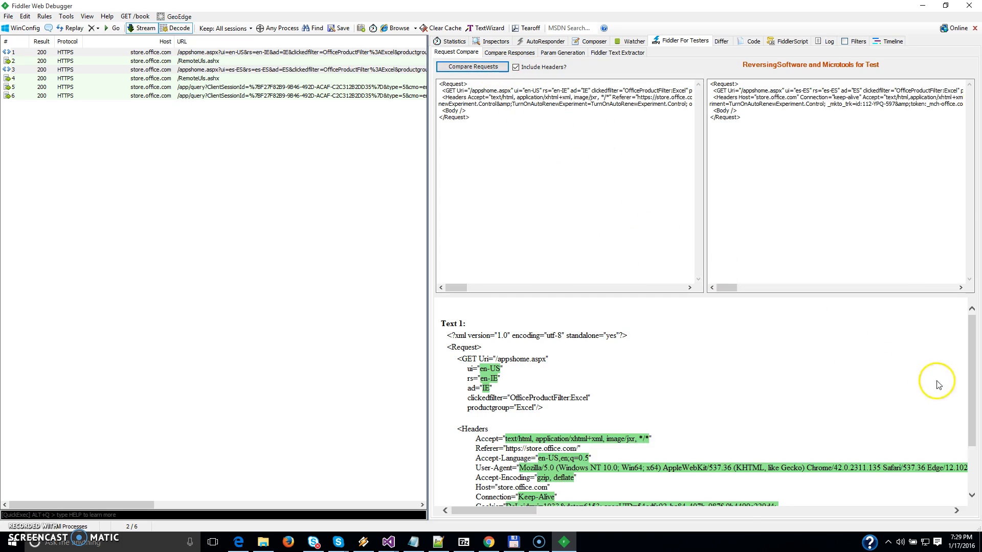
scroll(973, 327, down, 3)
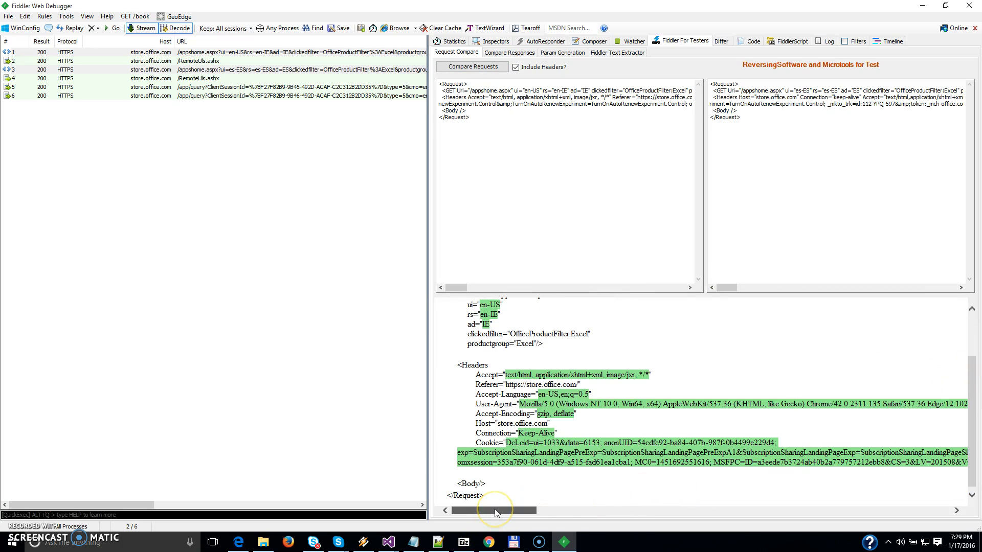
drag(495, 513, 450, 514)
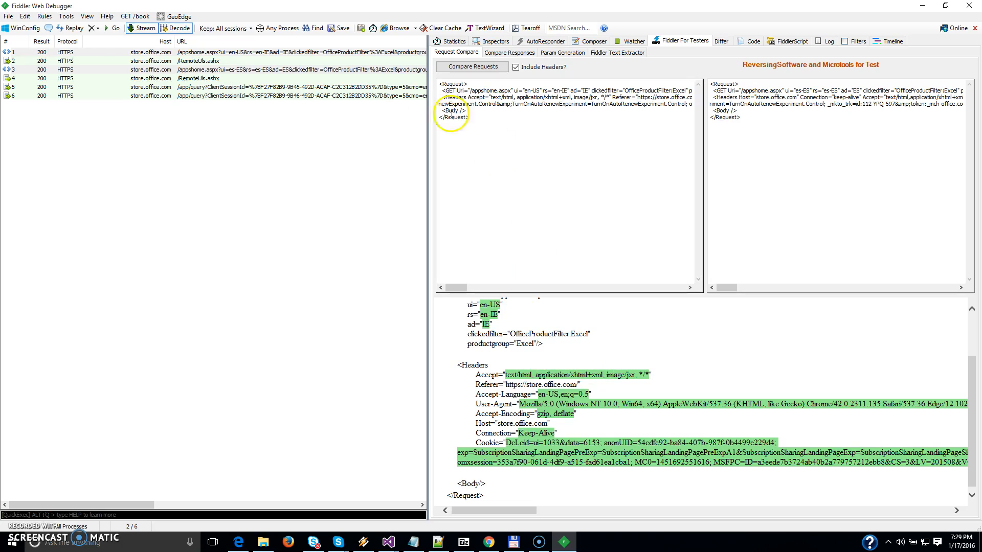
Compare the requests of the /app/query sessions 5 and 6 with headers included, and review the content length, cookie and body.
click(400, 95)
ctrl+click(398, 87)
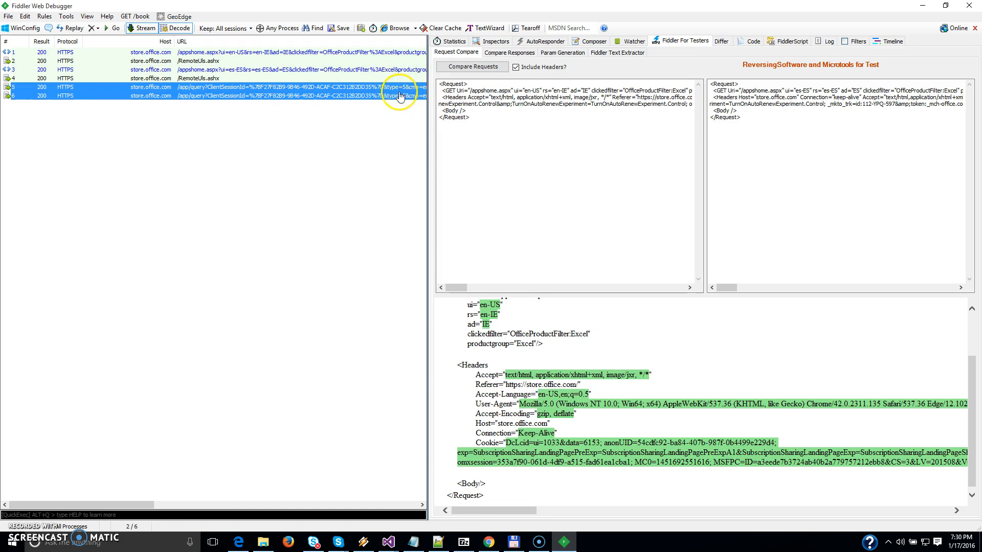
click(486, 67)
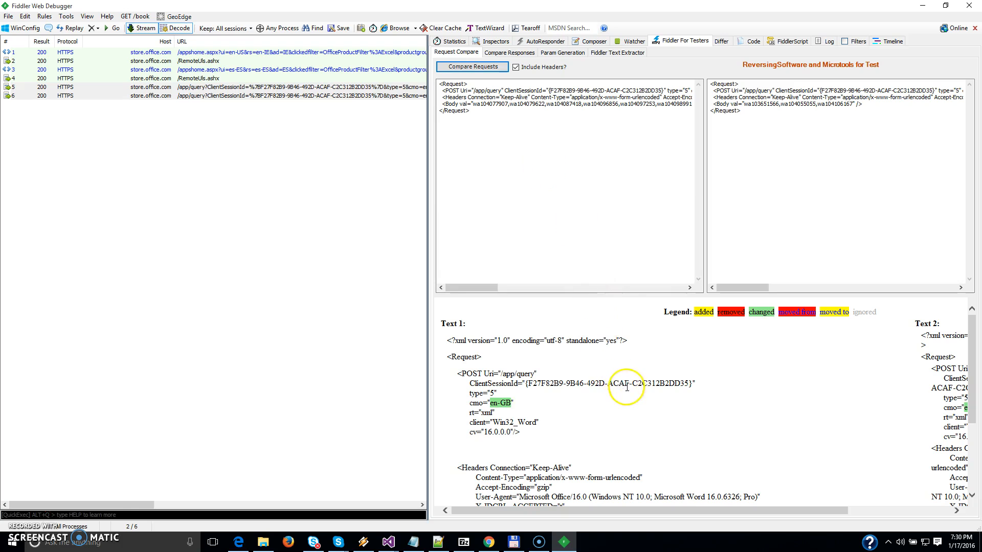
scroll(621, 390, down, 3)
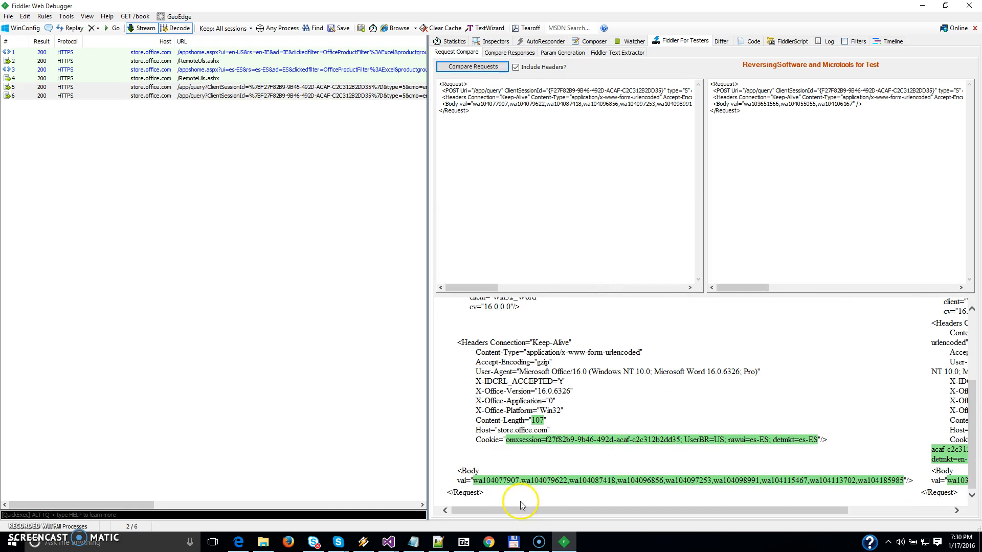
drag(500, 512, 525, 526)
drag(457, 422, 497, 420)
drag(560, 511, 717, 488)
drag(835, 440, 850, 460)
drag(802, 507, 530, 478)
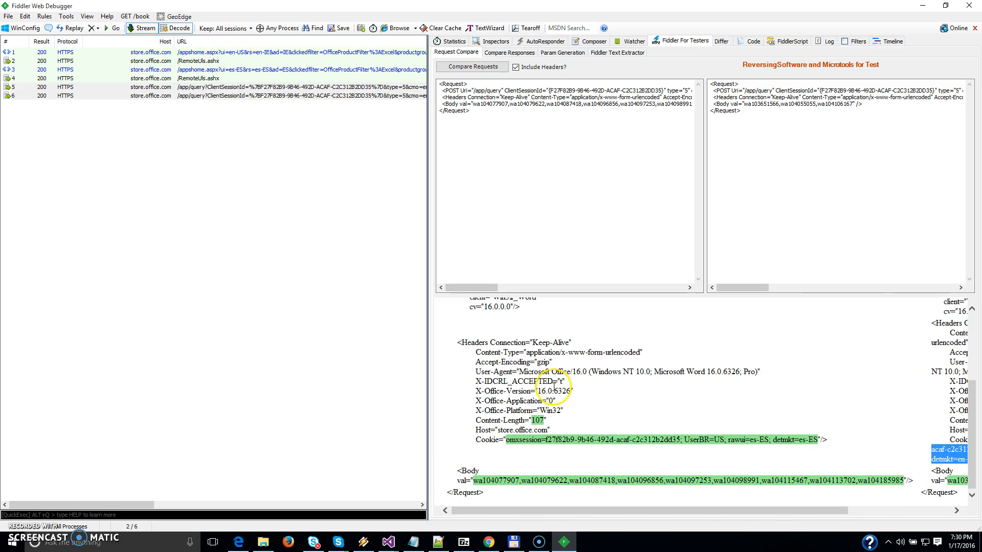
Compare the requests of sessions 5 and 6 without headers, and check the cmo parameter in both texts.
click(473, 67)
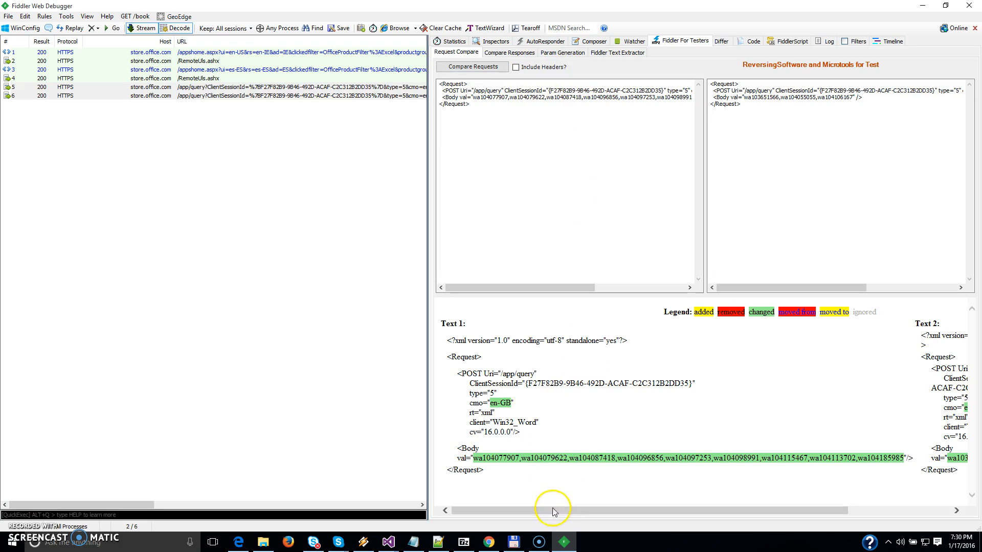
drag(468, 403, 521, 408)
drag(567, 511, 705, 522)
drag(804, 408, 858, 414)
drag(828, 510, 597, 535)
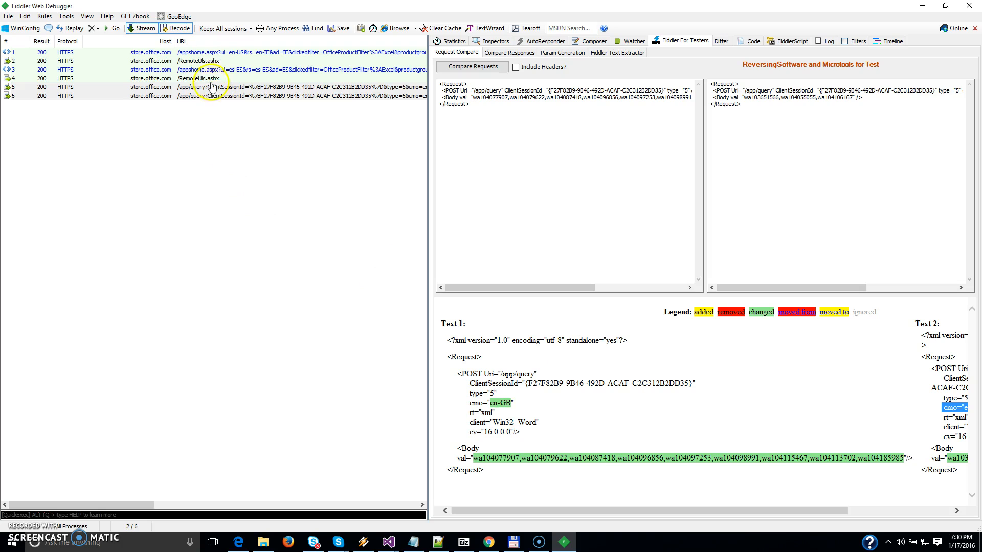
Compare the requests of the two RemoteUls.ashx sessions, 2 and 4, without headers.
click(210, 60)
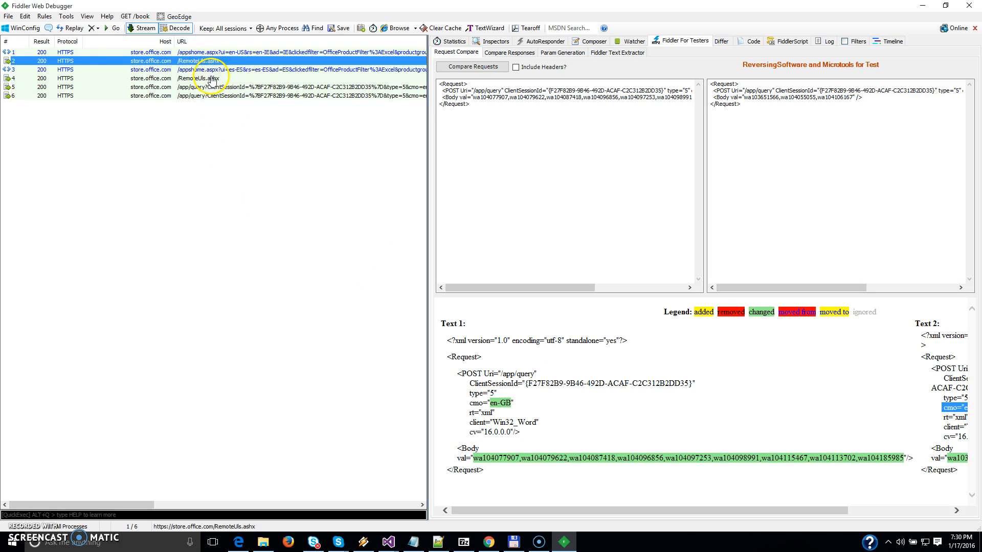
ctrl+click(212, 80)
click(473, 66)
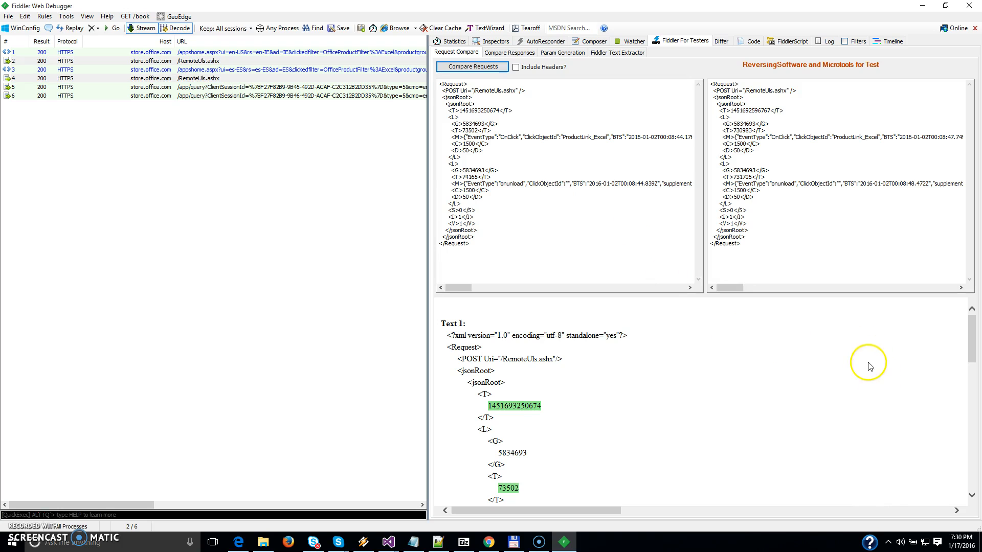
Review the differences between the two RemoteUls.ashx requests through the whole document in both Text 1 and Text 2.
drag(971, 324, 966, 466)
drag(583, 511, 839, 515)
drag(971, 467, 979, 433)
drag(979, 425, 979, 340)
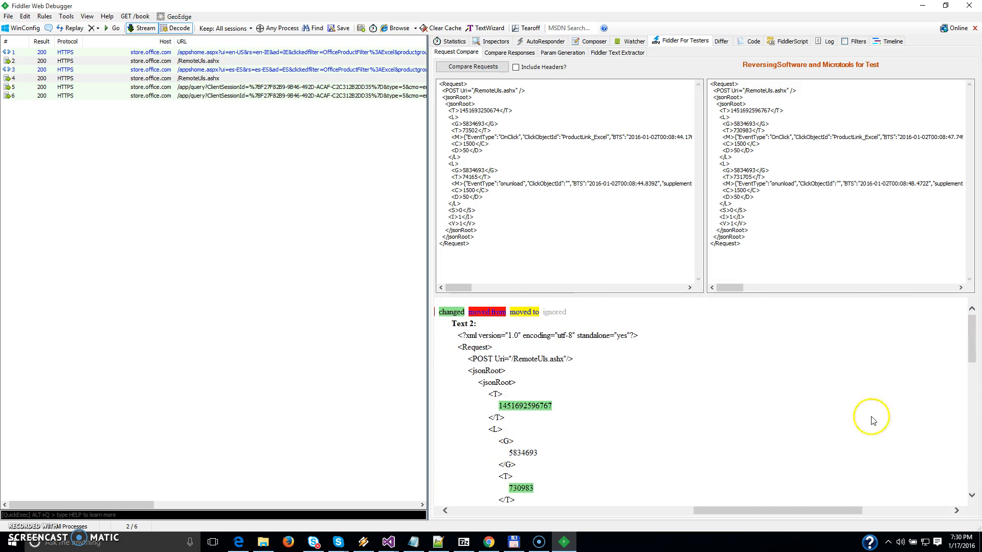
drag(822, 511, 559, 512)
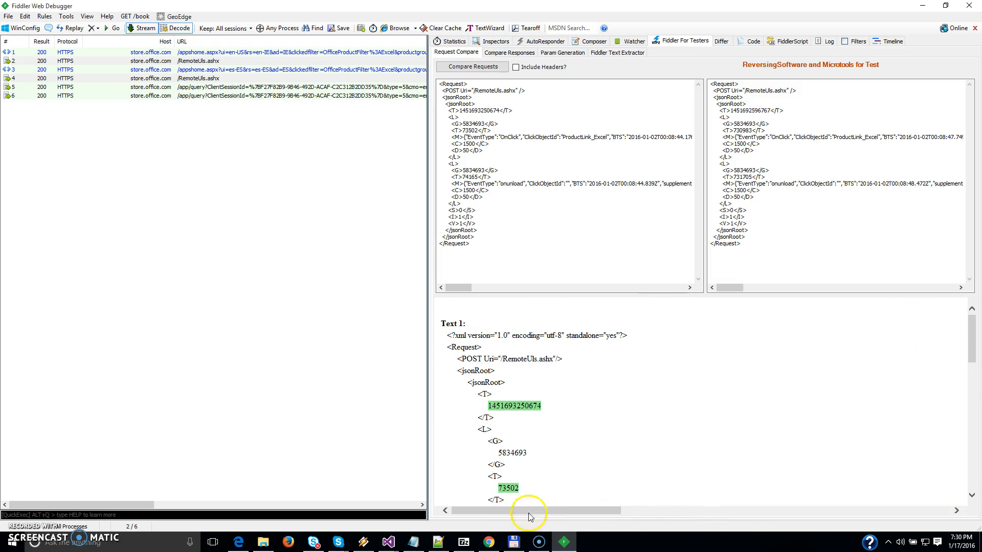
scroll(813, 401, down, 10)
scroll(813, 409, down, 5)
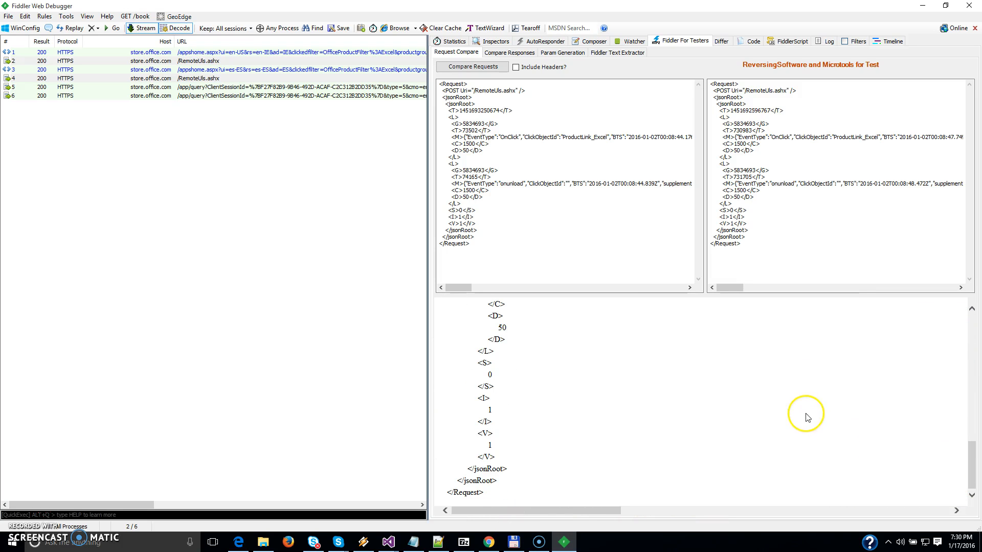
drag(594, 513, 908, 521)
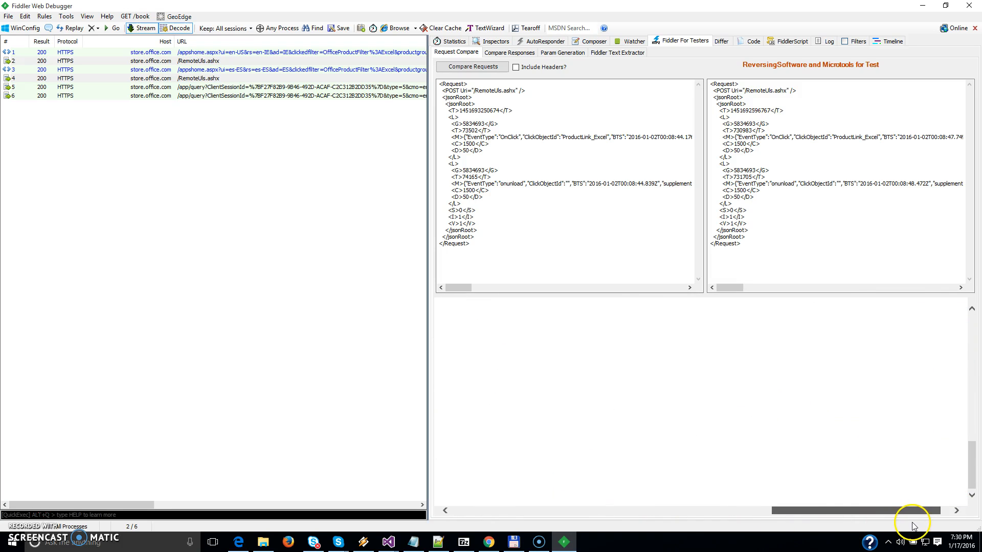
drag(967, 454, 971, 317)
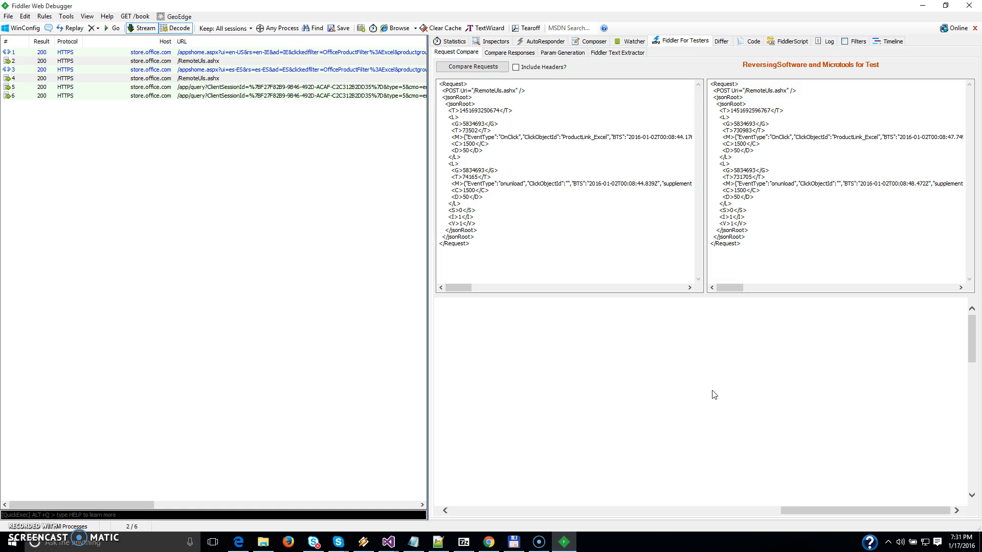
Open the response comparison tool, and inspect the raw response of session 1, including its HTML body.
click(512, 53)
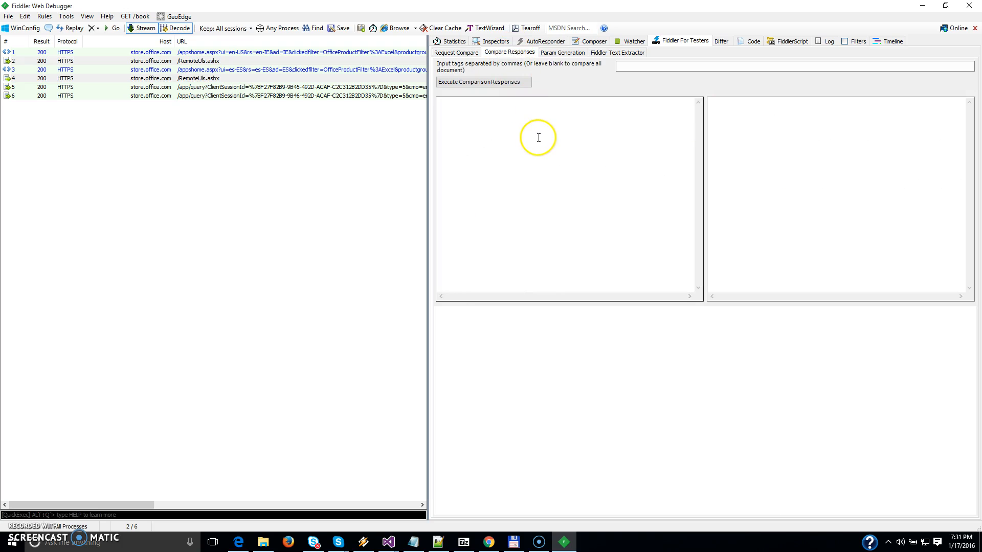
click(380, 52)
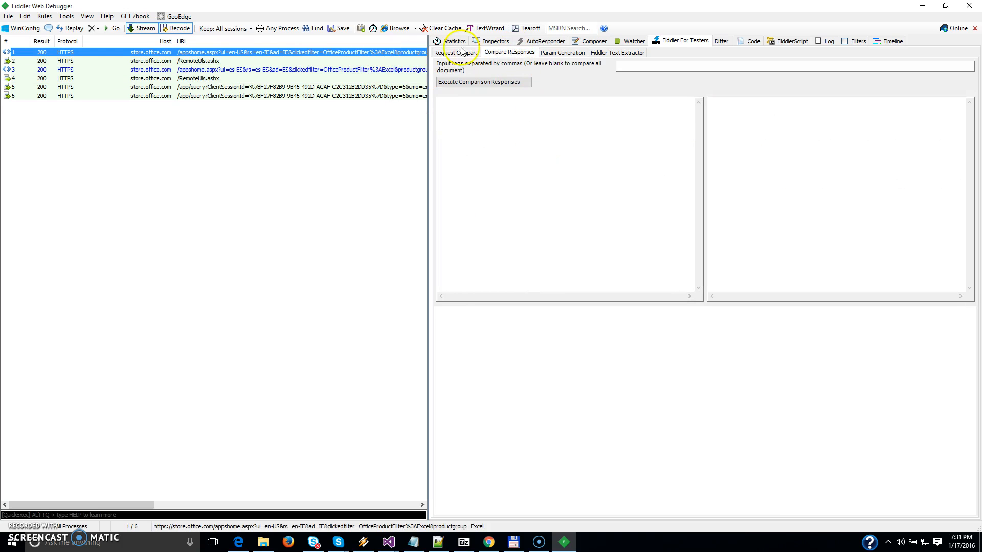
click(482, 44)
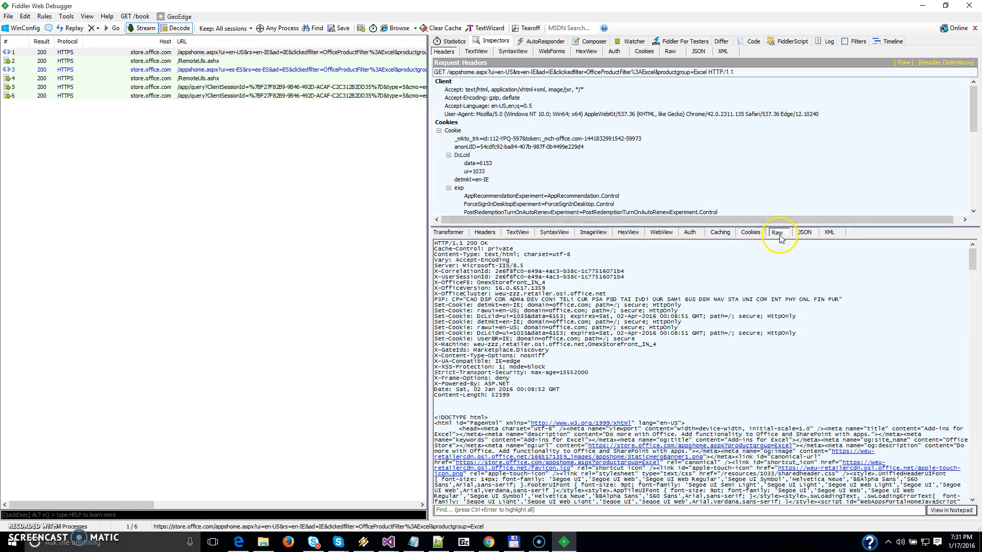
drag(973, 258, 977, 406)
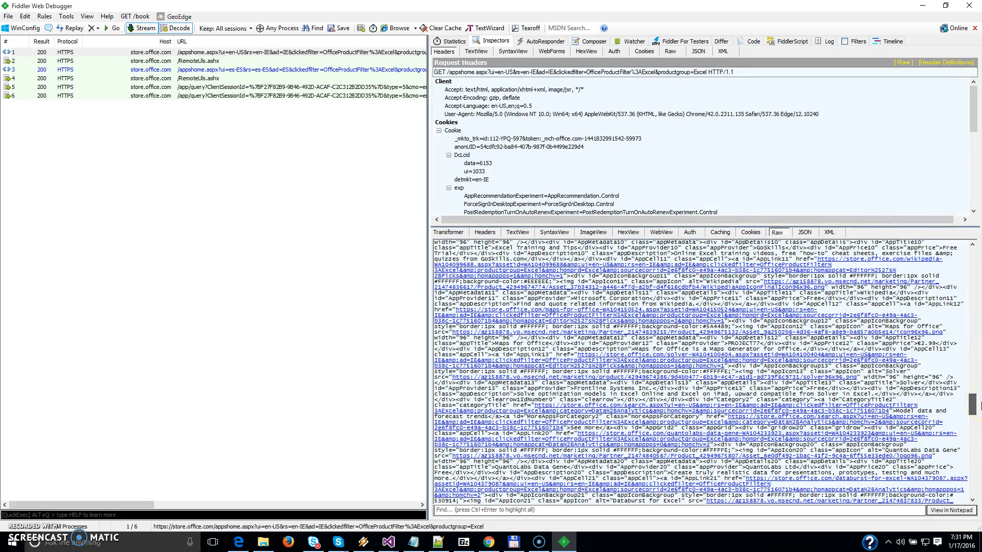
Compare the entire responses of the appshome.aspx sessions 1 and 3 without a tag filter, and browse both source texts.
click(368, 53)
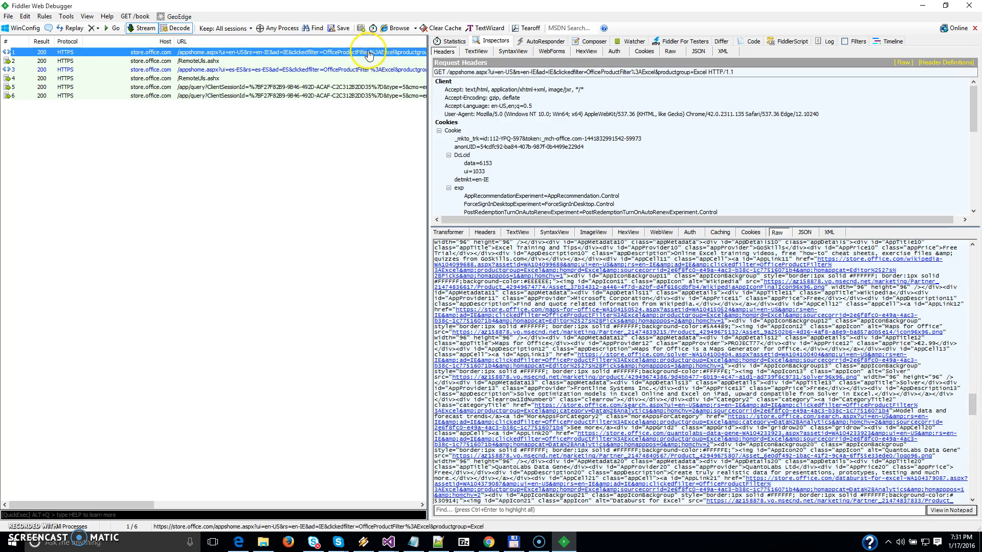
ctrl+click(378, 70)
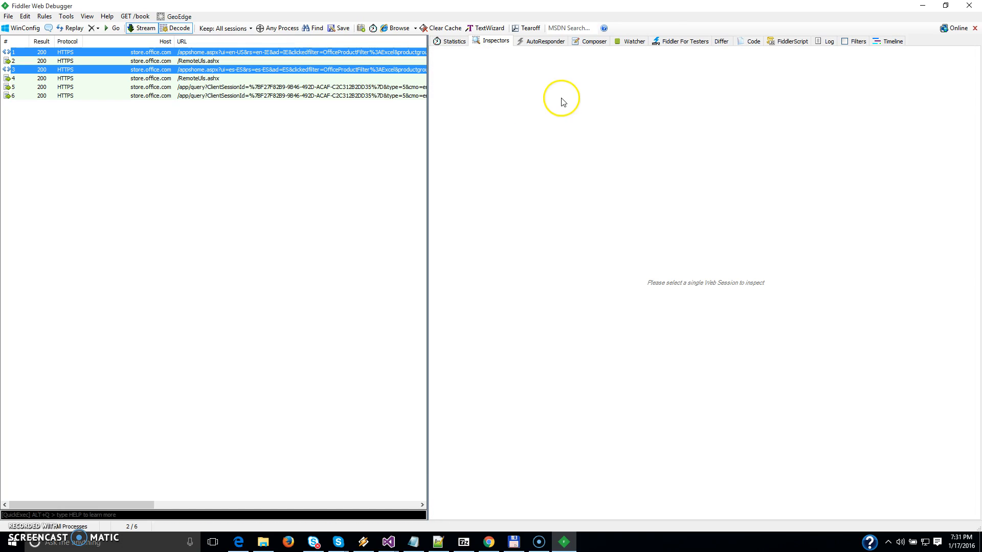
click(675, 42)
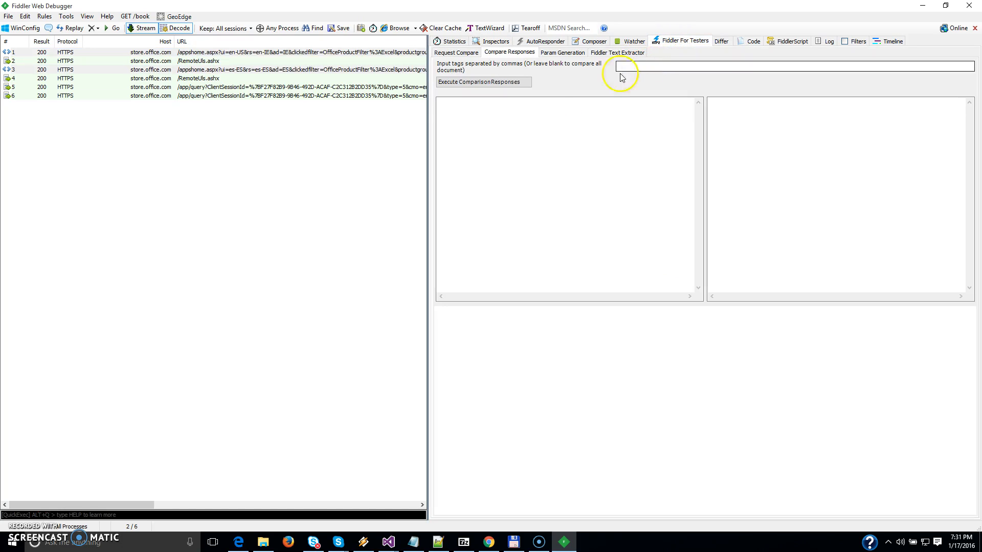
click(519, 83)
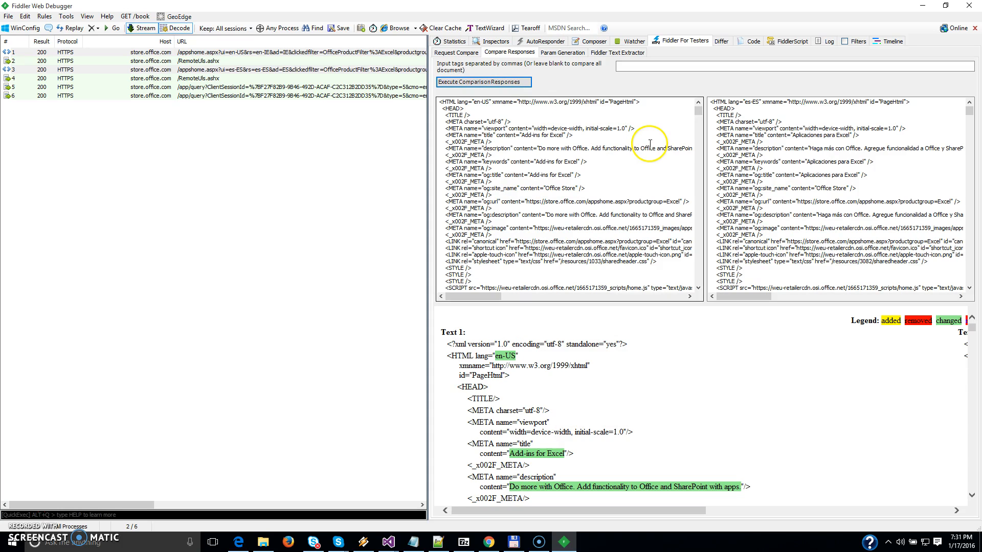
drag(970, 111, 970, 204)
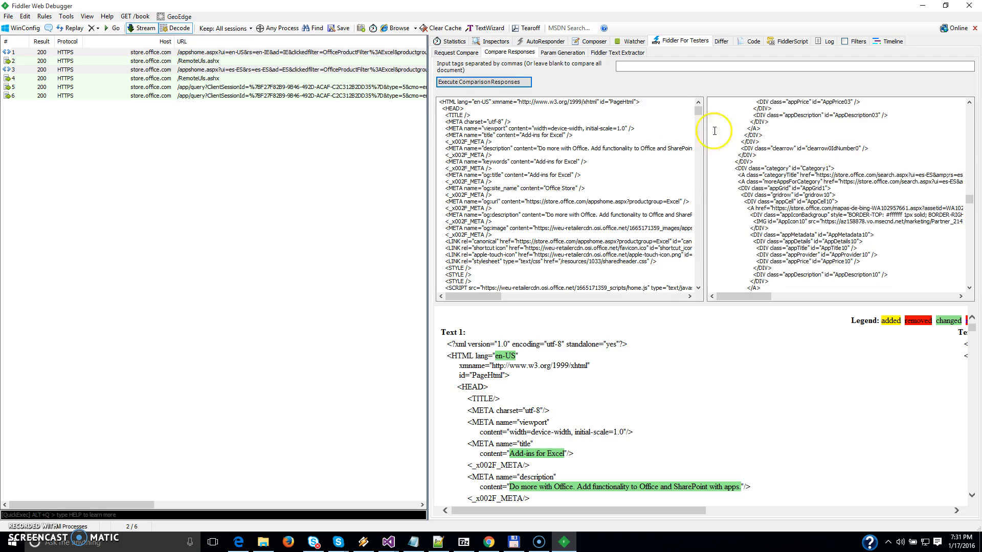
drag(698, 109, 700, 235)
drag(976, 203, 972, 238)
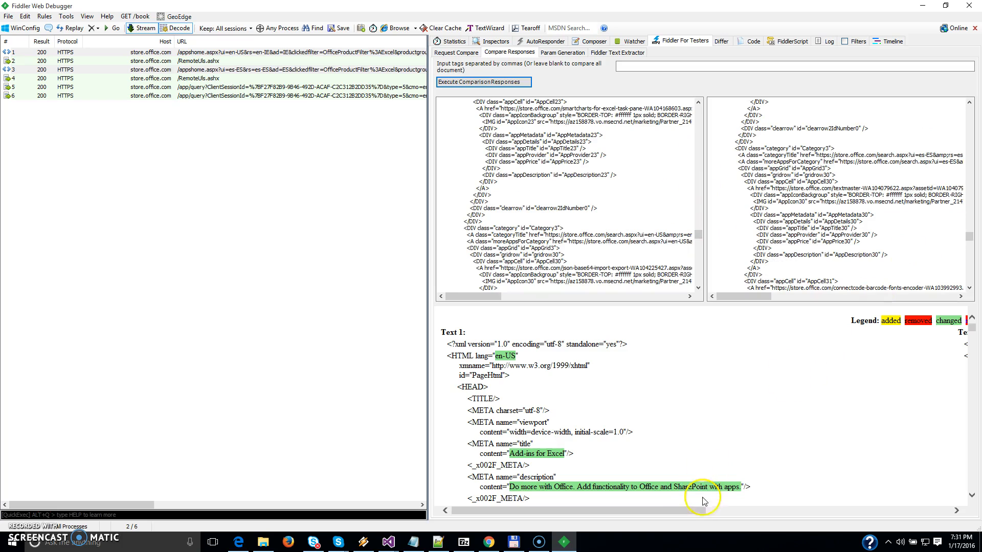
Examine the META title in both compared responses and the differences further down the document.
drag(691, 511, 625, 521)
drag(465, 449, 565, 455)
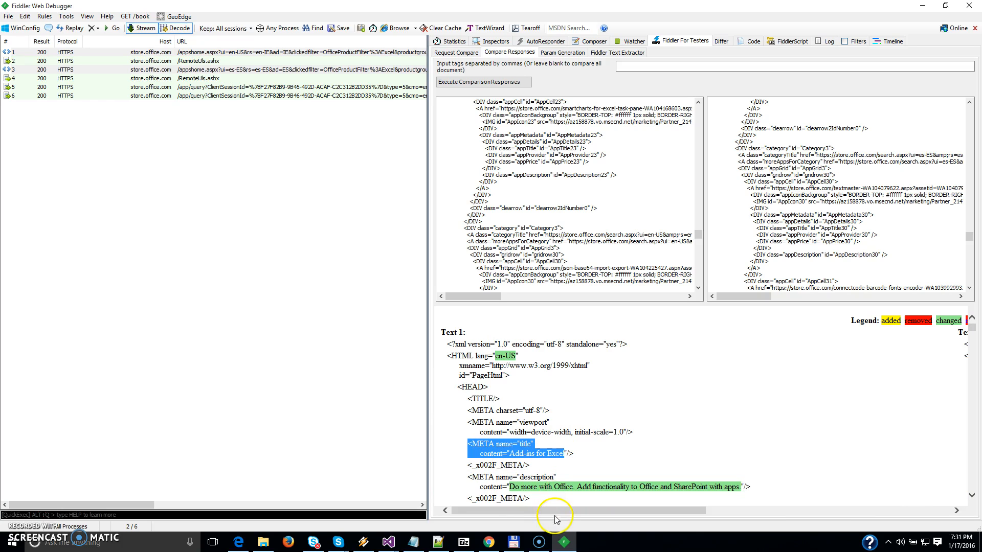
drag(558, 514, 861, 532)
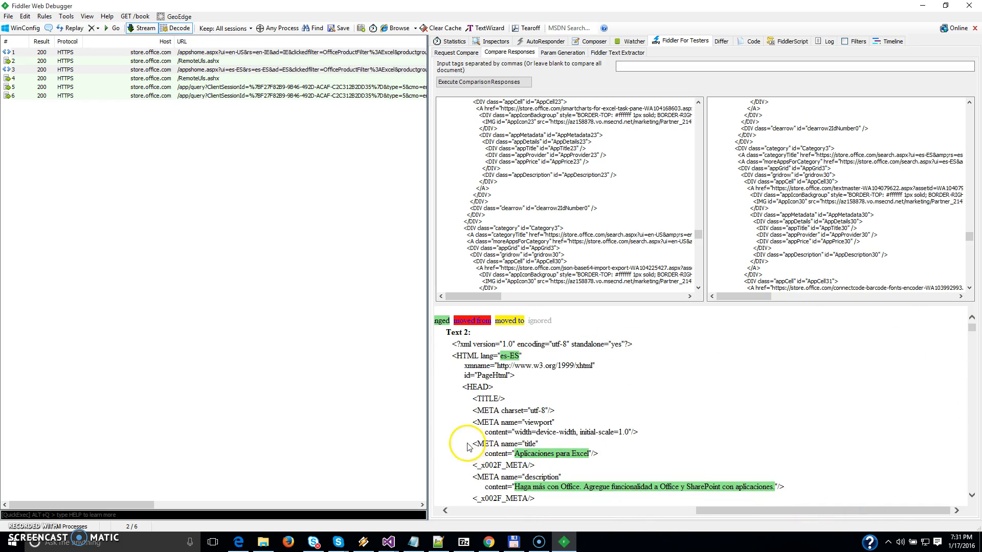
drag(472, 443, 623, 464)
drag(750, 512, 413, 530)
drag(976, 329, 972, 347)
drag(673, 510, 887, 510)
drag(972, 347, 973, 364)
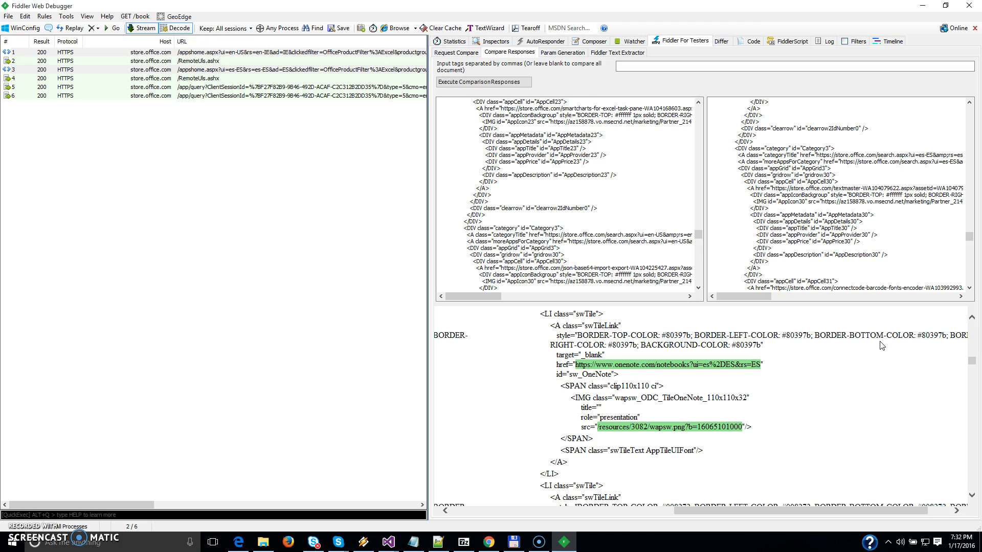
Compare the responses of sessions 1 and 3 for the tags INPUT,META only, and review the filtered result.
click(723, 67)
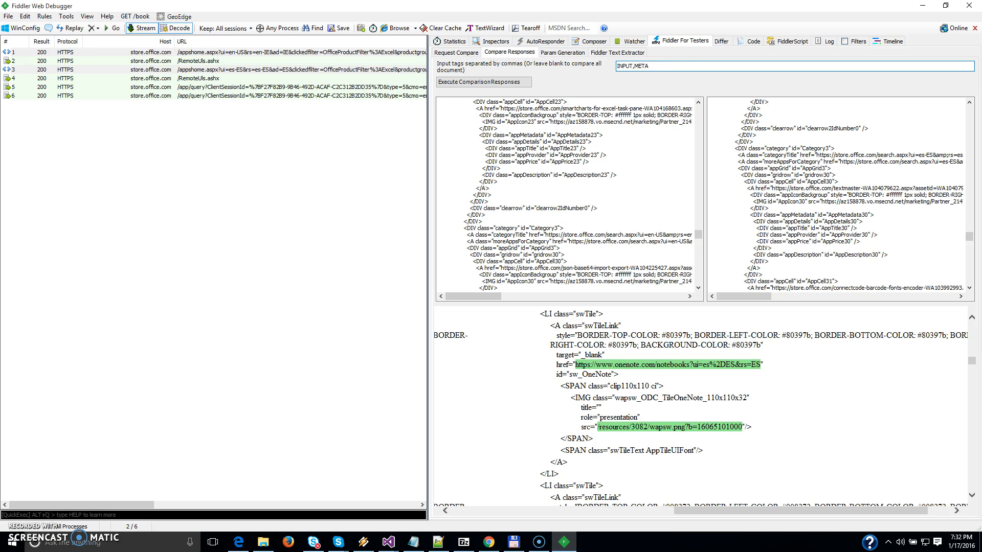
click(518, 83)
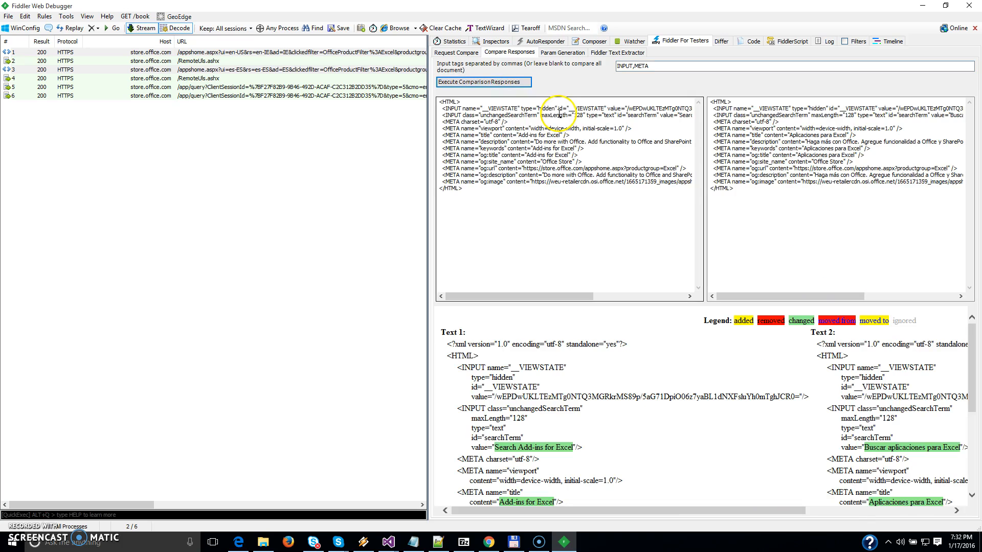
mouse_move(487, 193)
mouse_down()
mouse_move(438, 105)
mouse_move(467, 176)
mouse_move(484, 182)
mouse_up()
scroll(794, 392, down, 5)
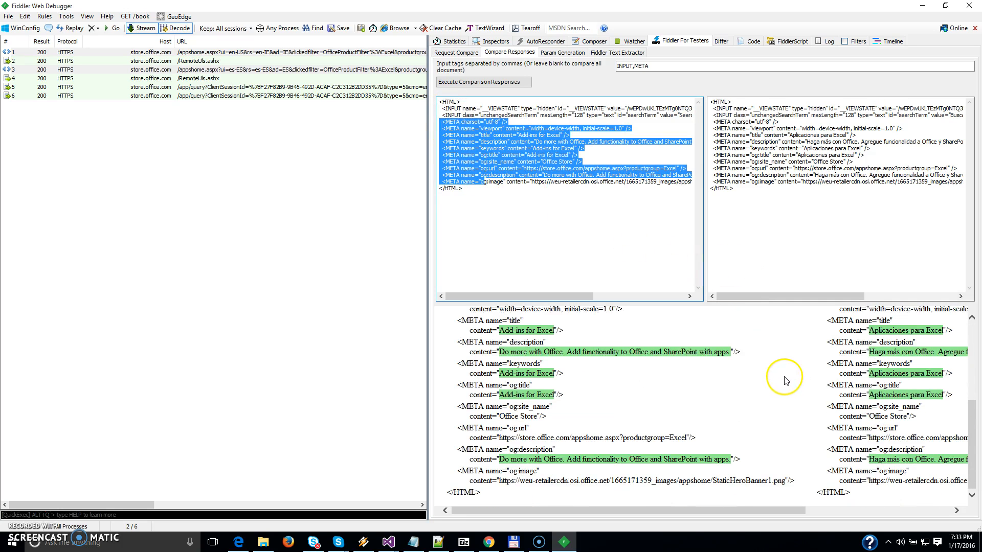
scroll(785, 381, up, 6)
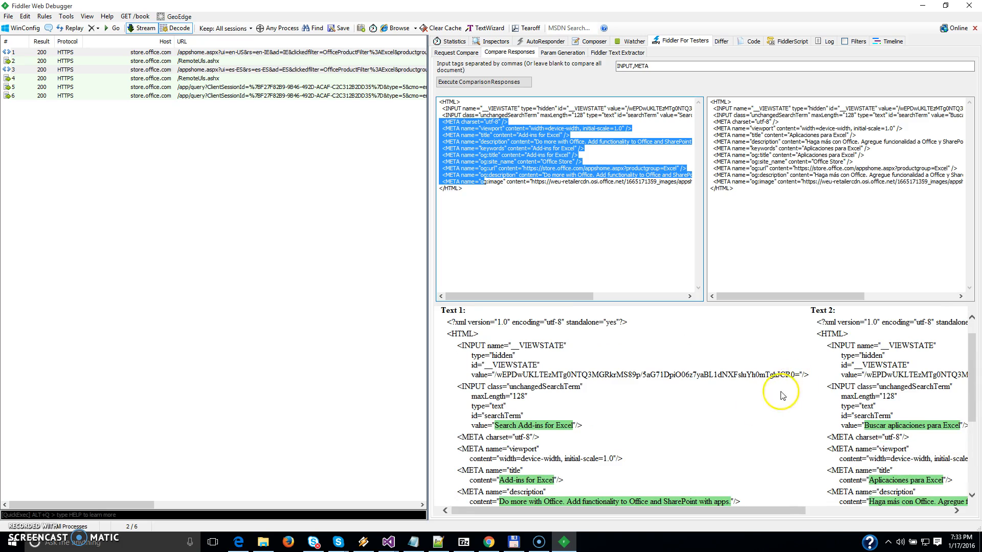
Check the value of the searchTerm input in Text 1 against the one in Text 2.
drag(468, 426, 581, 426)
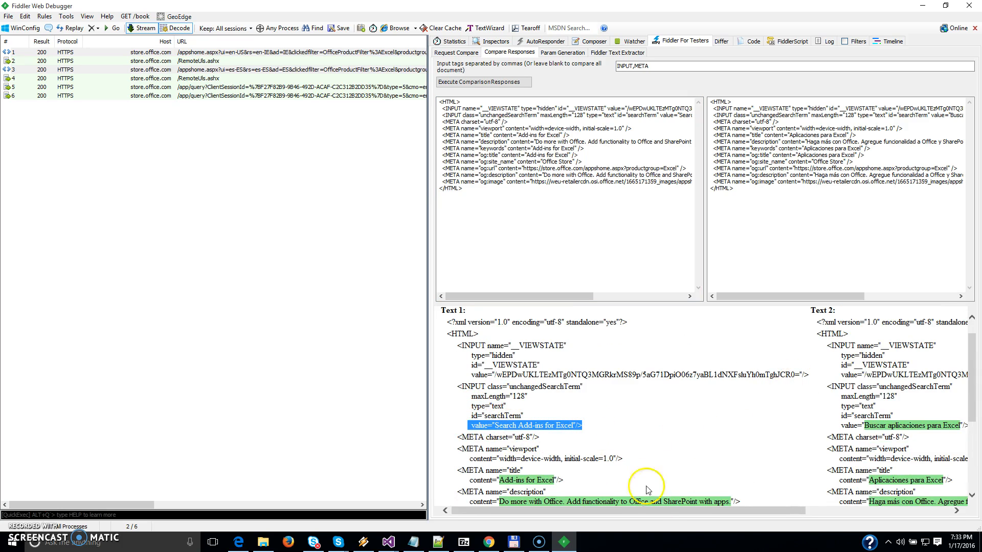
drag(657, 514, 787, 514)
drag(644, 425, 796, 423)
drag(777, 510, 650, 511)
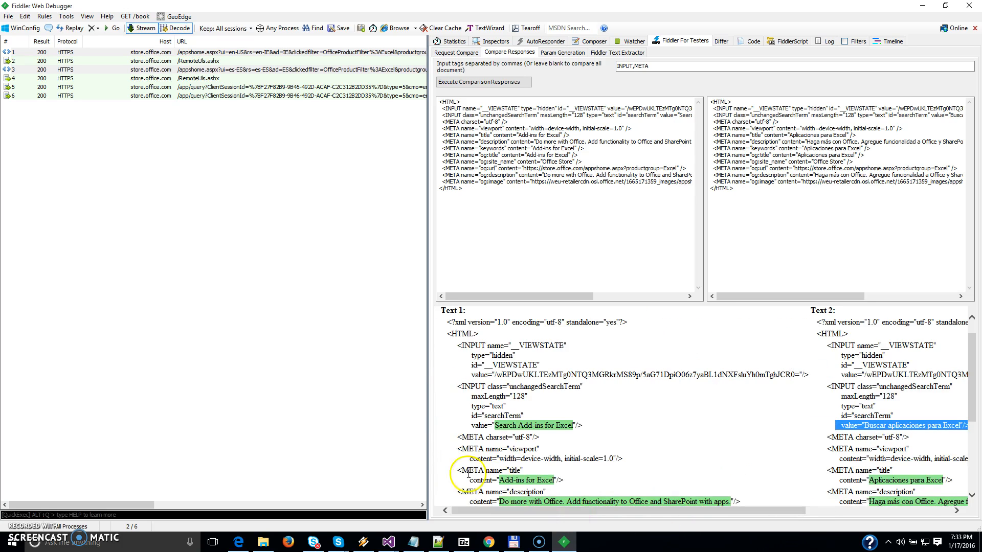
Compare the responses again for the INPUT tag only, and check the searchTerm value in both texts.
click(632, 65)
drag(634, 66, 708, 63)
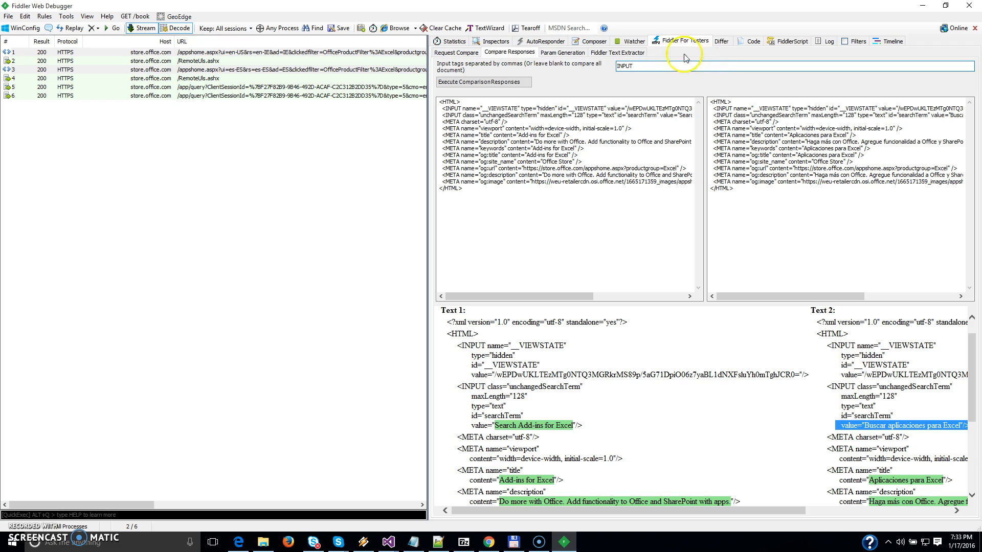
click(483, 82)
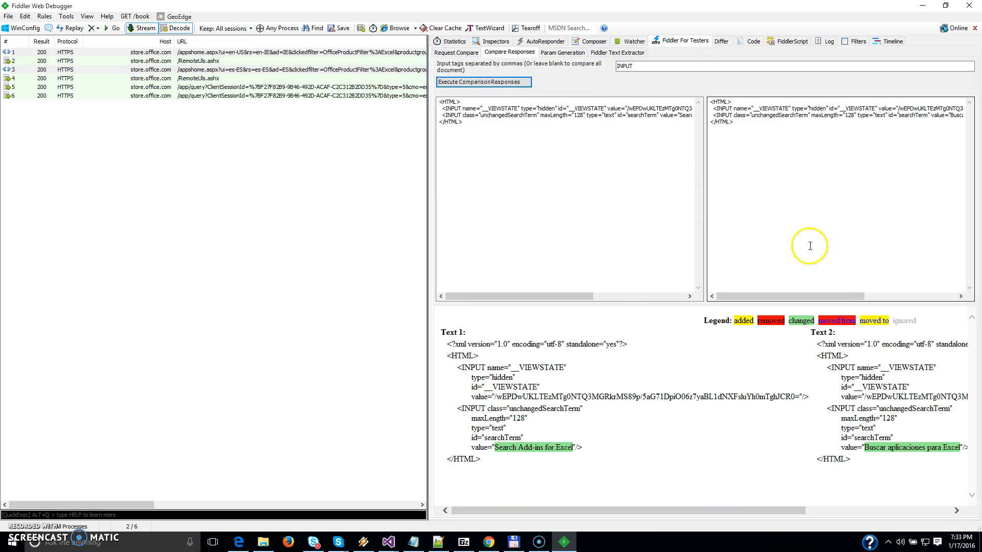
drag(468, 448, 568, 447)
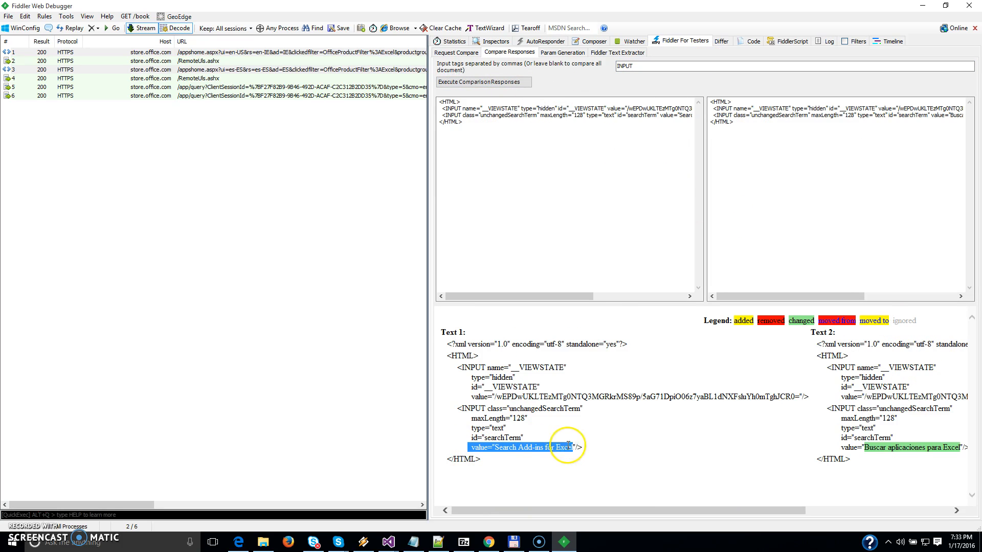
drag(668, 511, 813, 511)
drag(624, 448, 752, 449)
drag(741, 511, 522, 517)
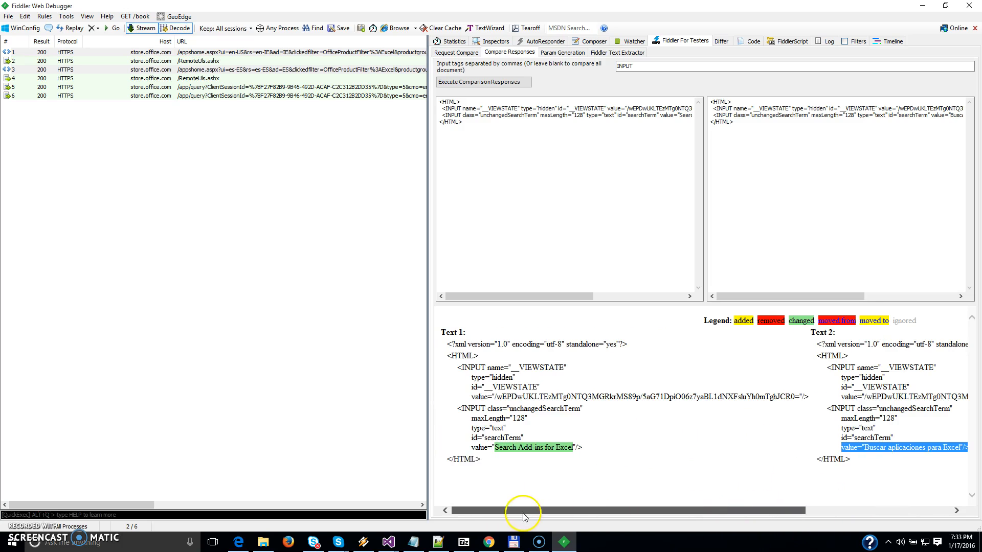
Compare the responses of sessions 1 and 3 for the A tag only, and review the popupClose link.
drag(635, 67, 609, 73)
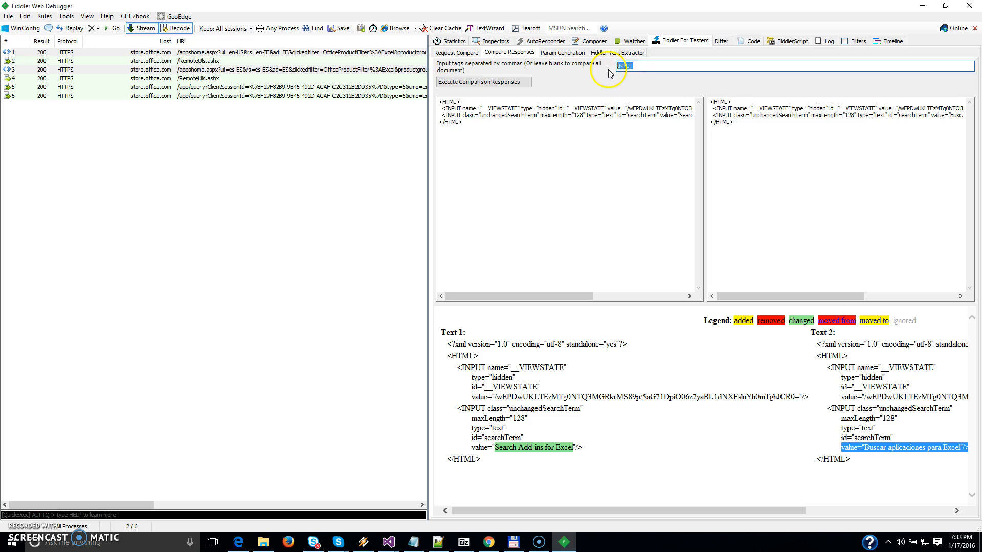
text(A)
click(525, 83)
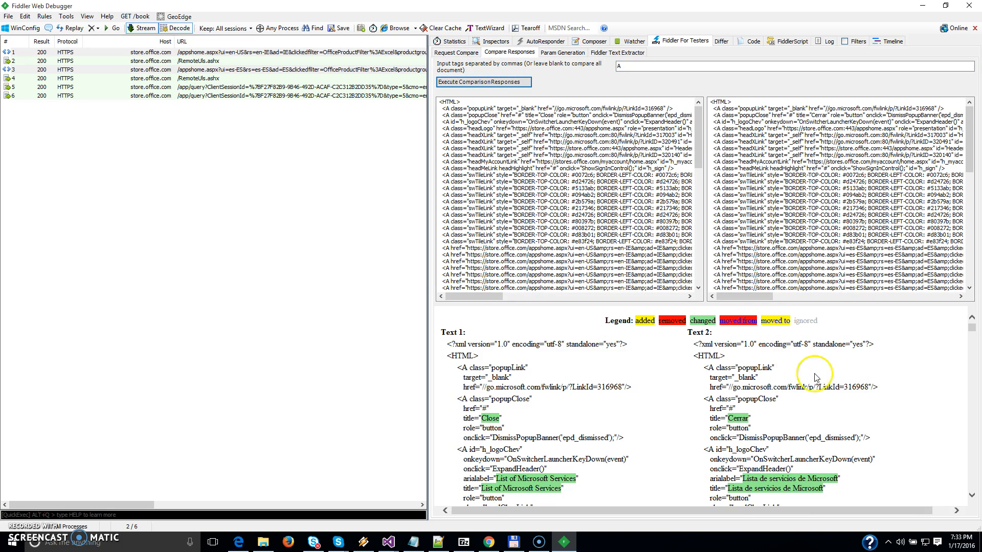
click(972, 335)
drag(973, 335, 972, 312)
drag(458, 399, 491, 402)
click(511, 400)
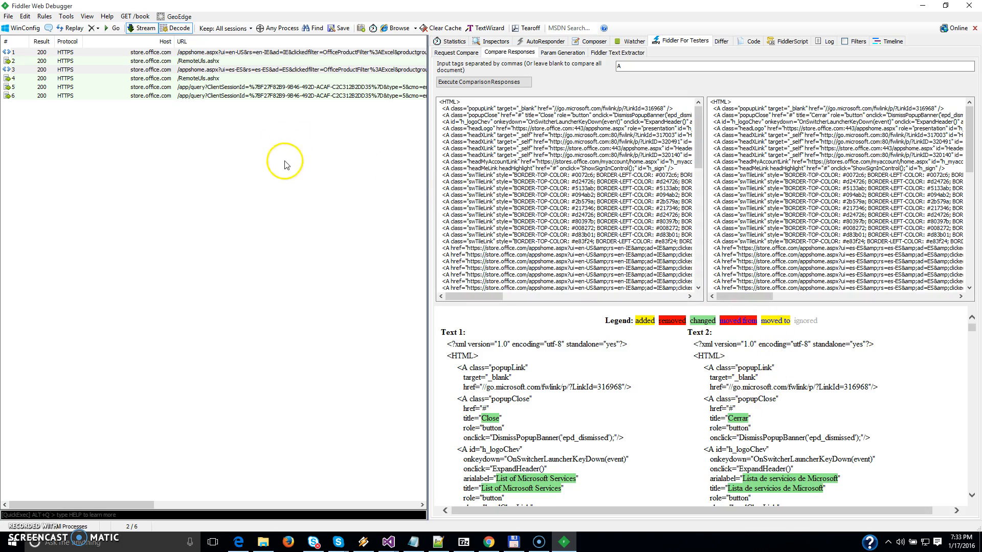
Clear the tag filter so the whole document is compared, and select sessions 5 and 6.
click(247, 87)
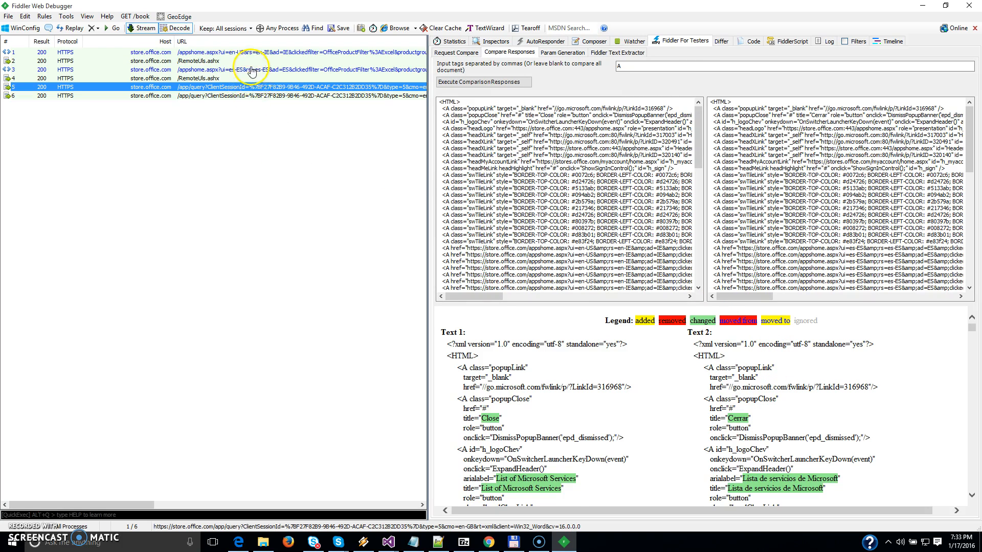
ctrl+click(253, 96)
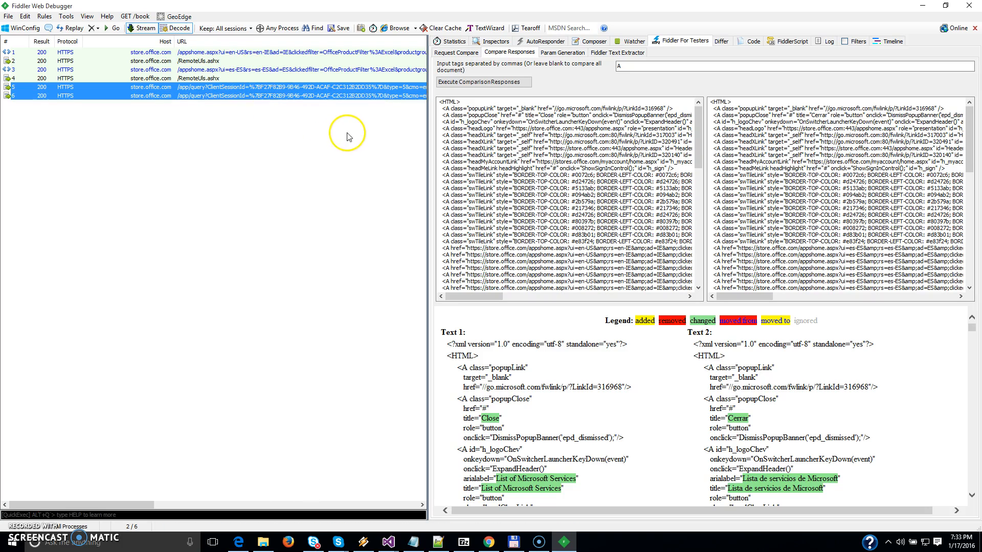
double_click(619, 66)
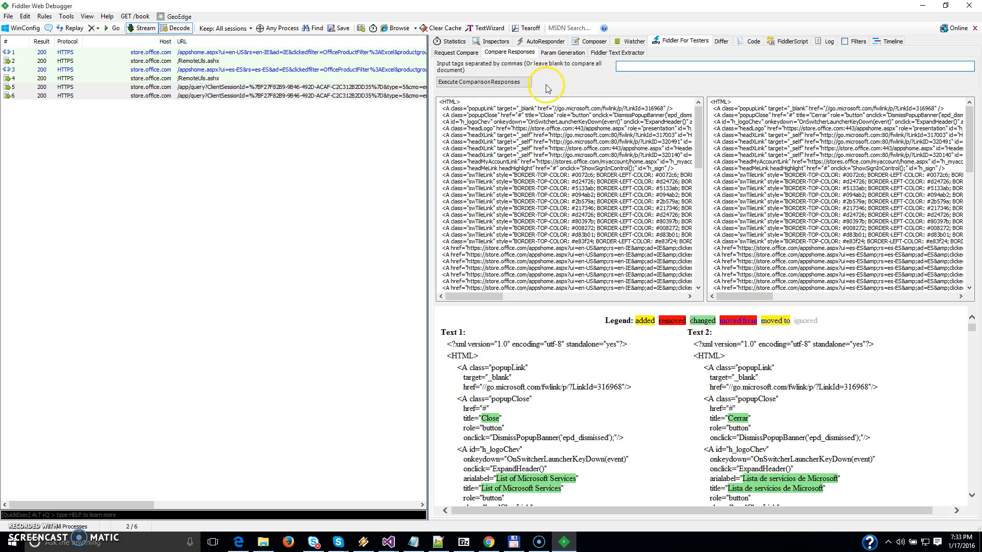
click(324, 87)
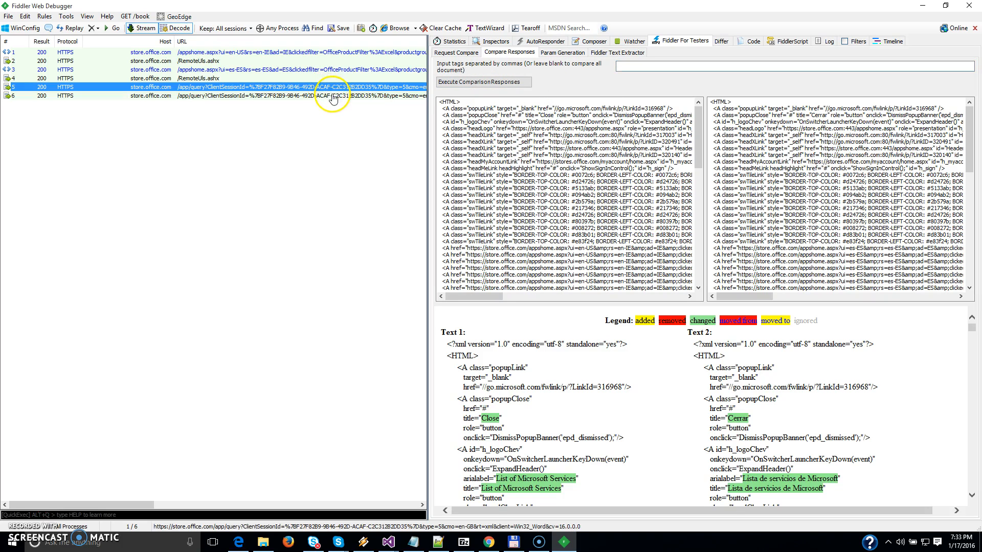
ctrl+click(333, 97)
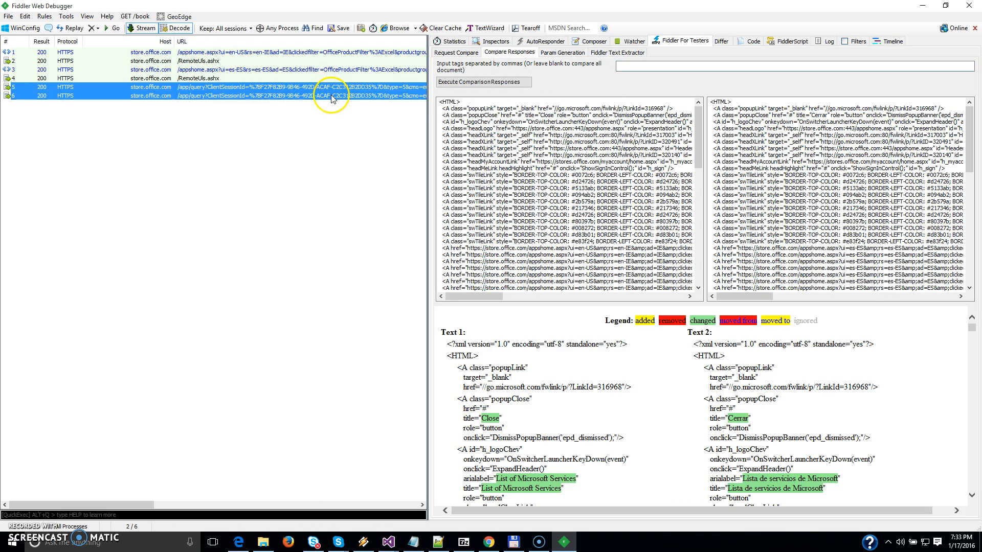
Inspect session 5's response in raw form and as an XML tree.
click(375, 88)
click(491, 41)
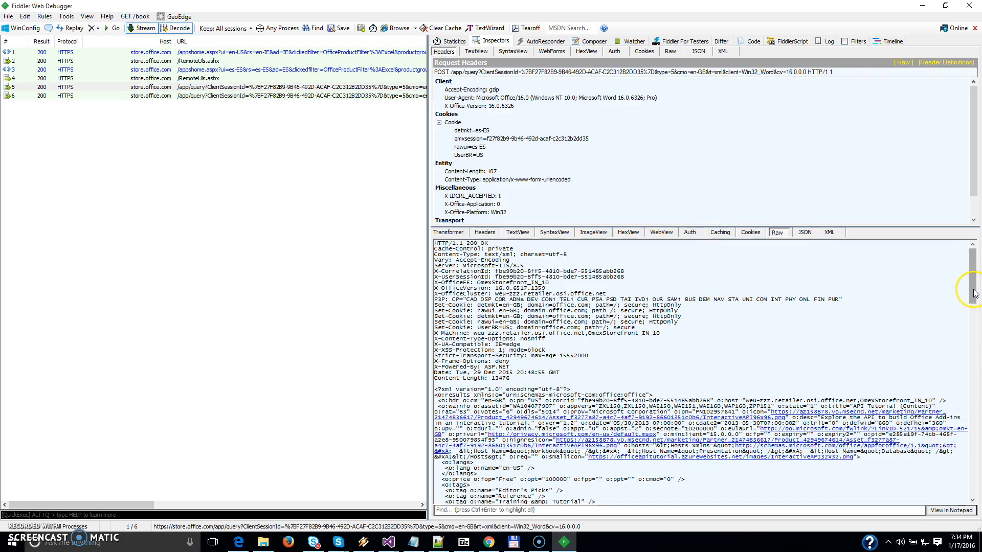
scroll(975, 293, down, 3)
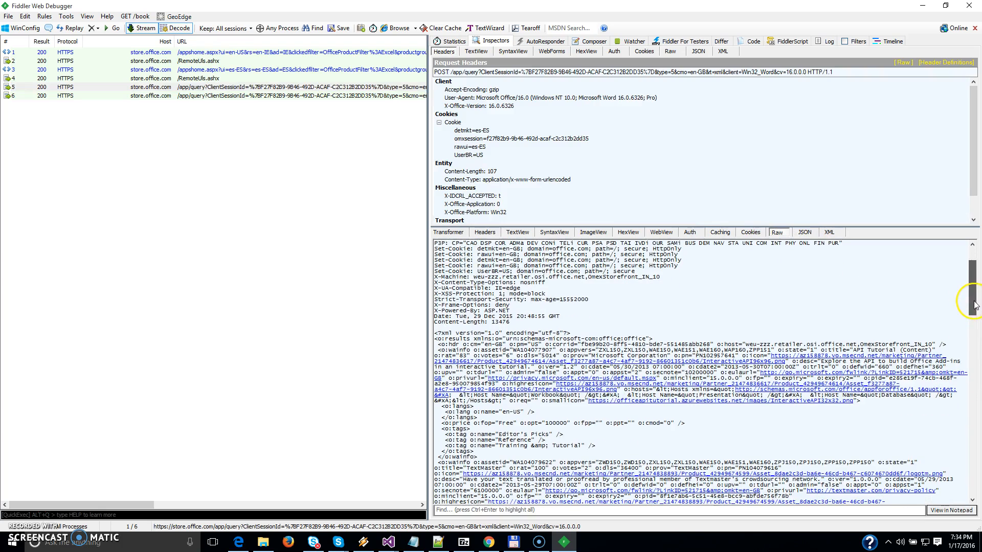
click(829, 233)
scroll(974, 307, down, 1)
drag(978, 314, 970, 439)
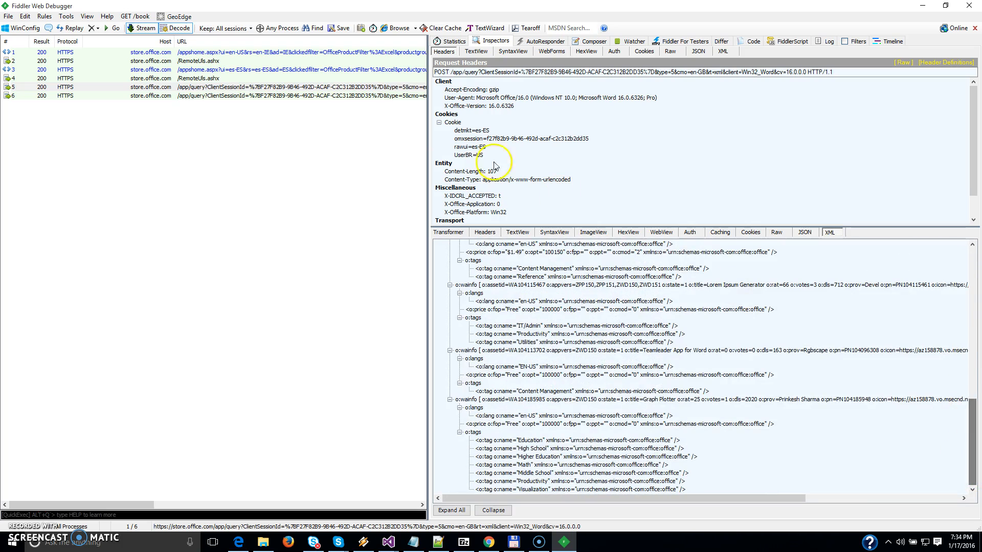
Compare the full XML responses of sessions 5 and 6, and review the marked differences in both texts.
click(391, 88)
shift+click(394, 97)
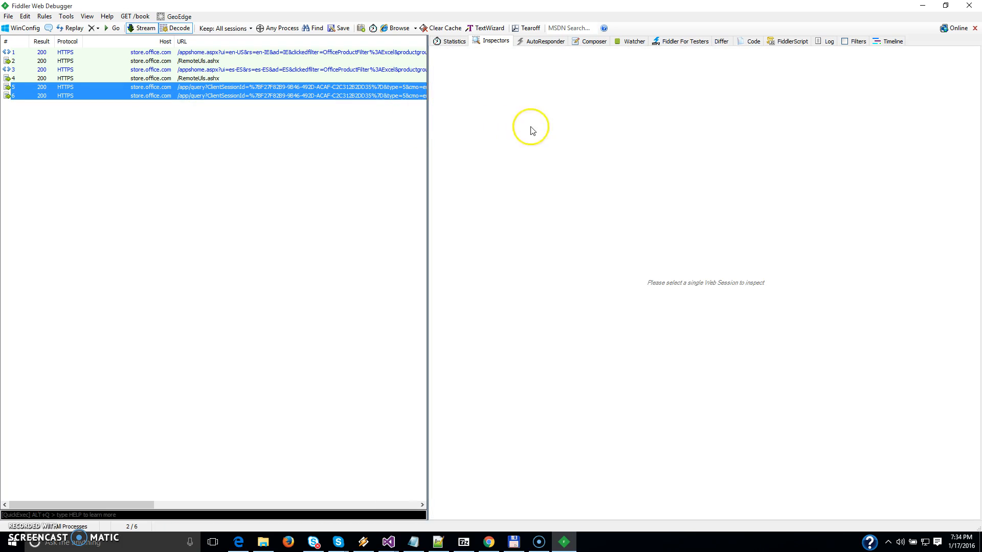
click(686, 40)
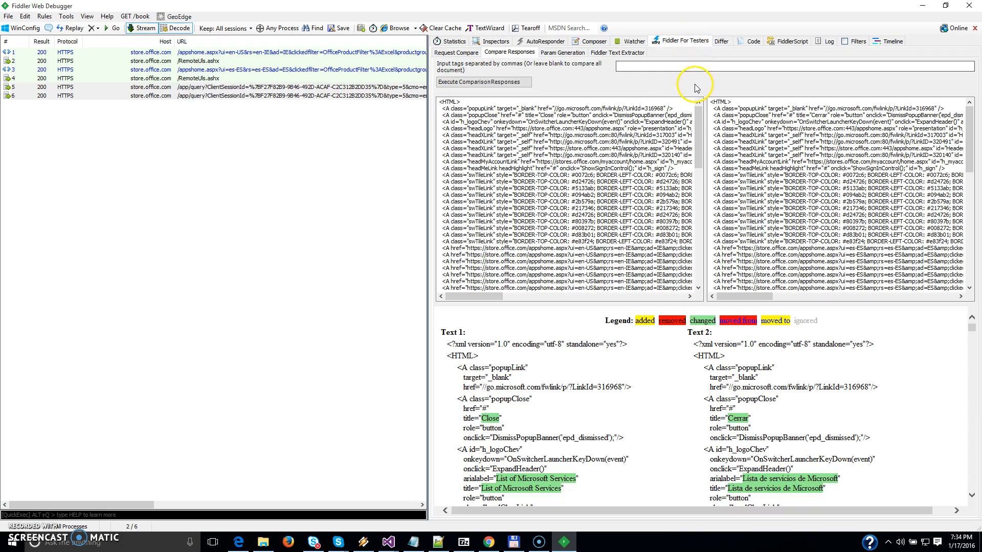
click(513, 83)
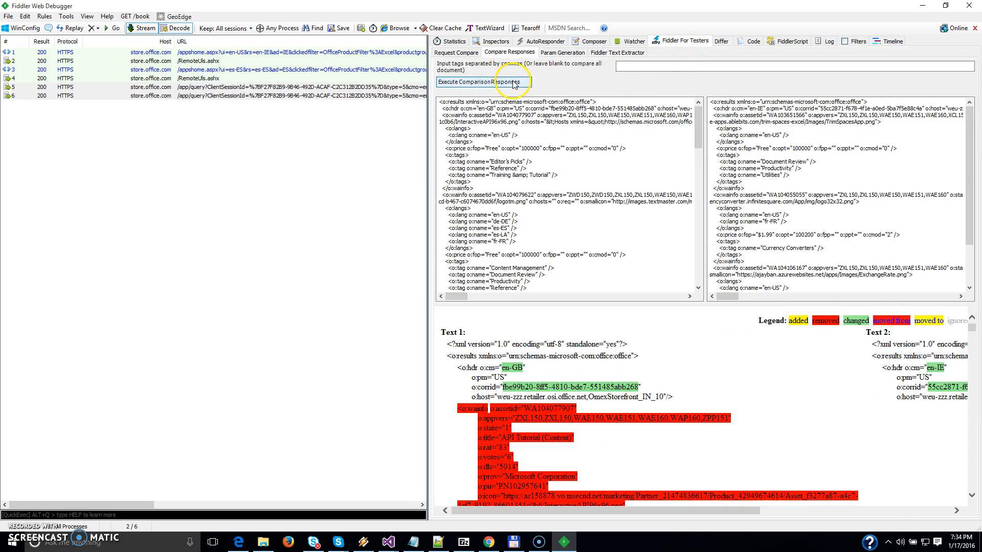
mouse_move(972, 330)
mouse_down()
mouse_move(970, 373)
mouse_move(978, 323)
mouse_up()
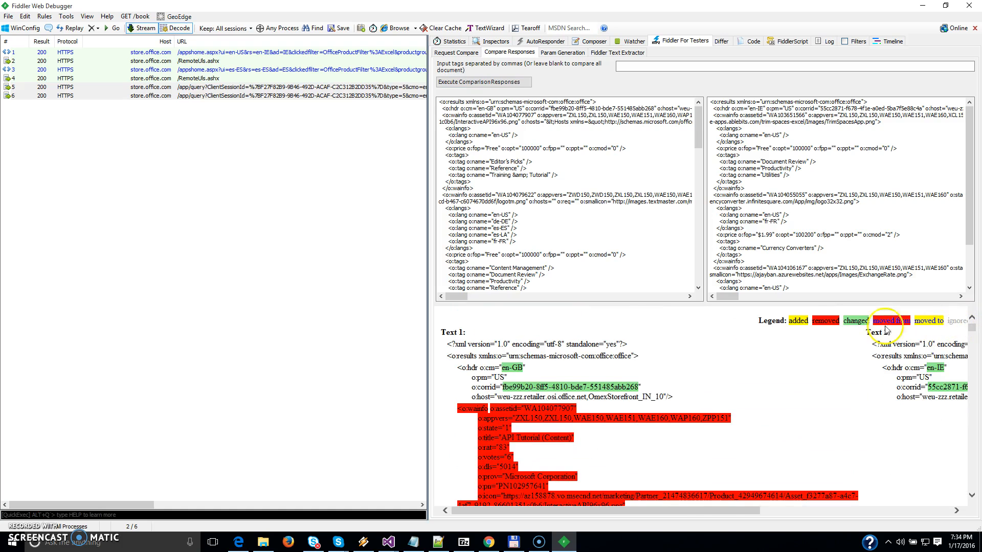
drag(818, 320, 828, 321)
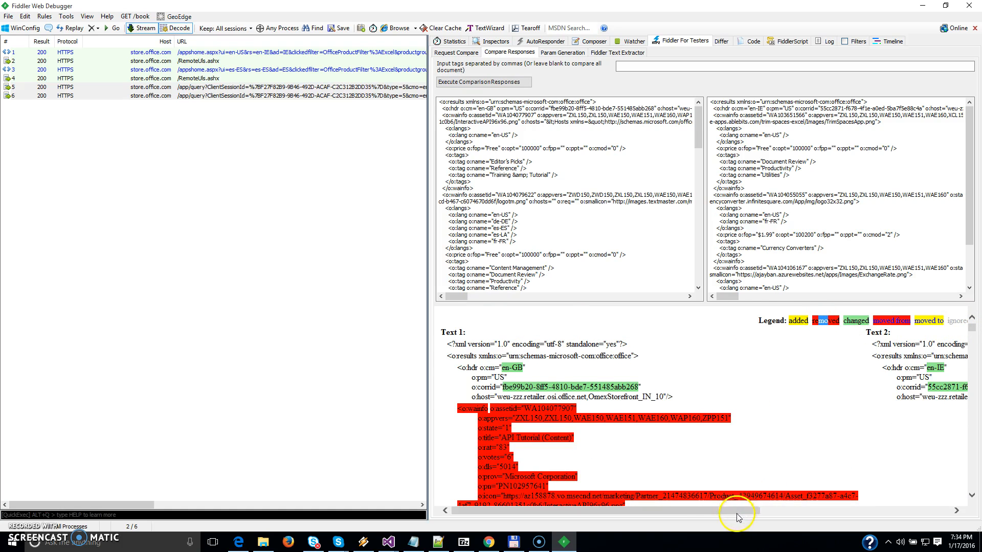
drag(742, 511, 780, 511)
mouse_move(972, 330)
mouse_down()
mouse_move(969, 476)
mouse_move(960, 481)
mouse_move(961, 315)
mouse_up()
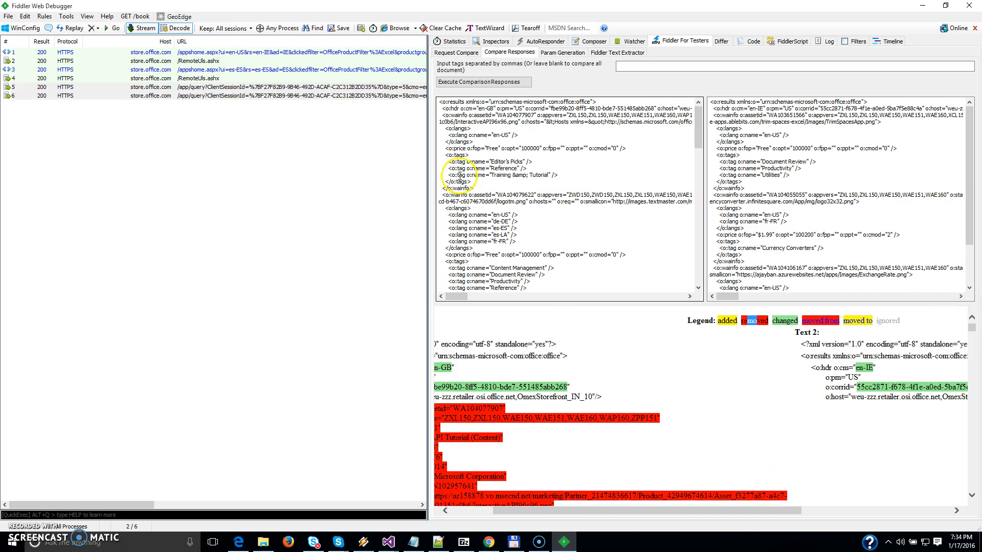
Compare the responses of sessions 1 and 3 for the meta tag only.
click(360, 69)
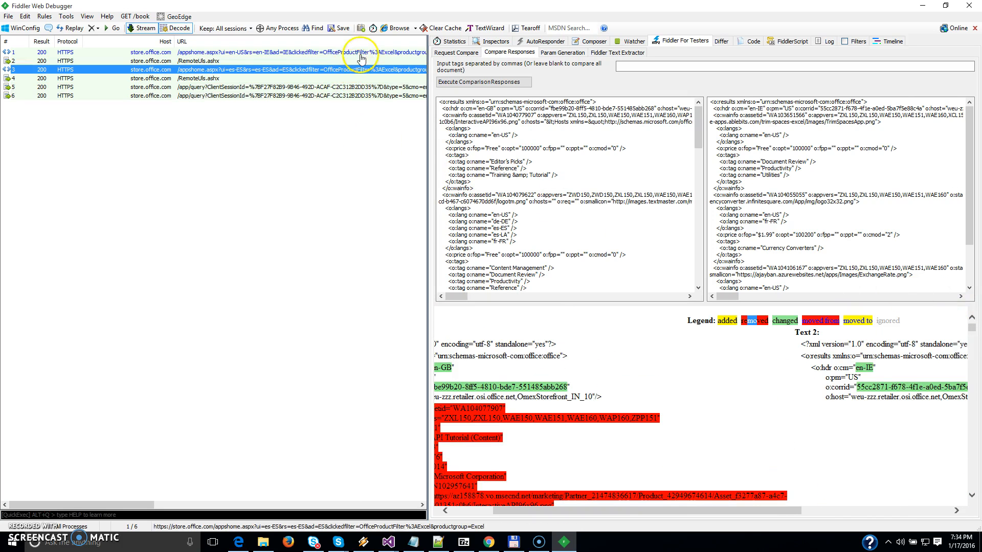
ctrl+click(363, 53)
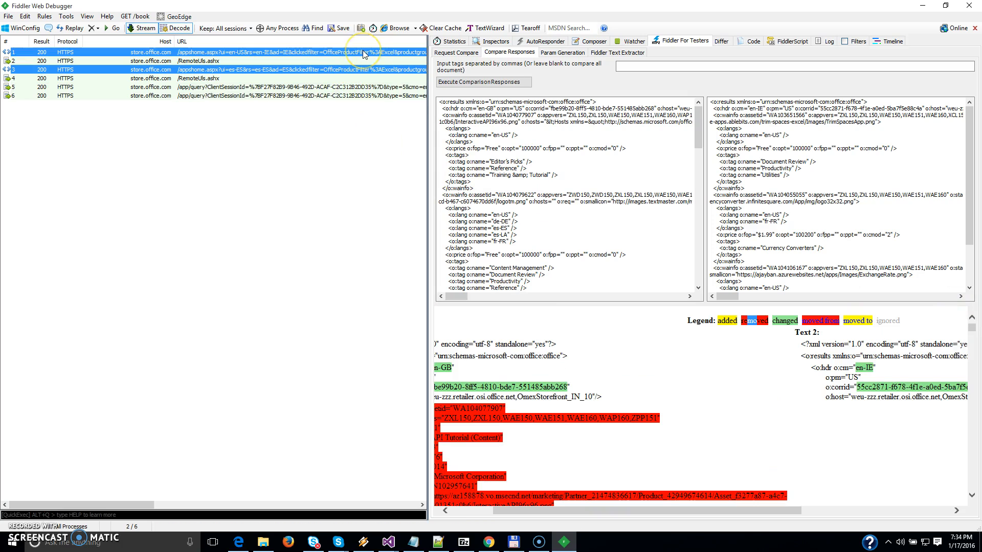
click(648, 69)
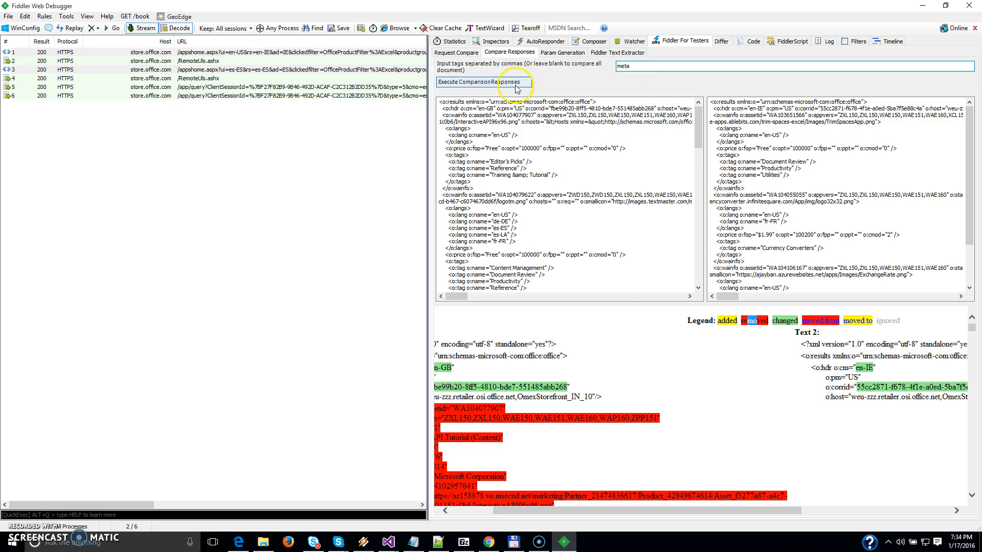
click(483, 82)
Compare the responses of the same two sessions for the div tag only.
double_click(714, 63)
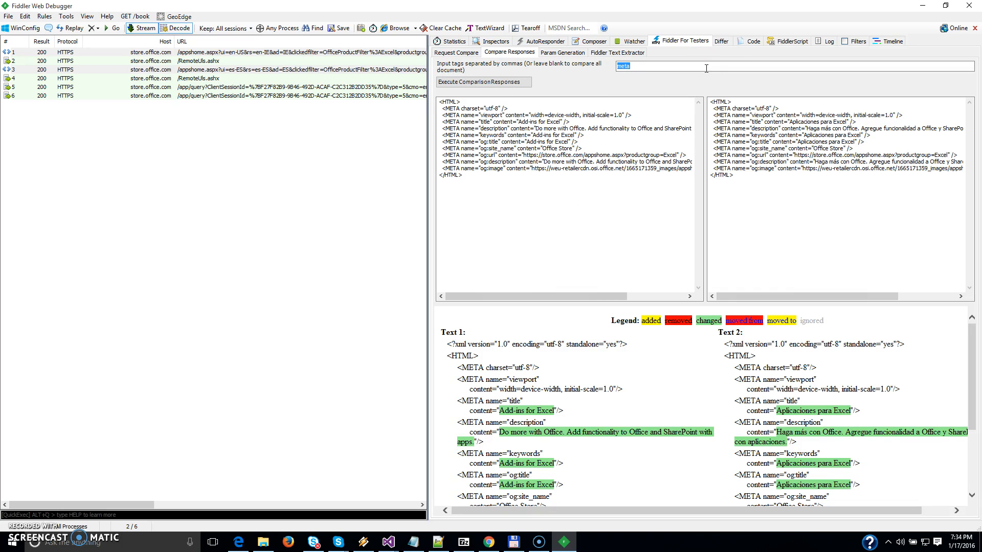
text(div)
click(467, 82)
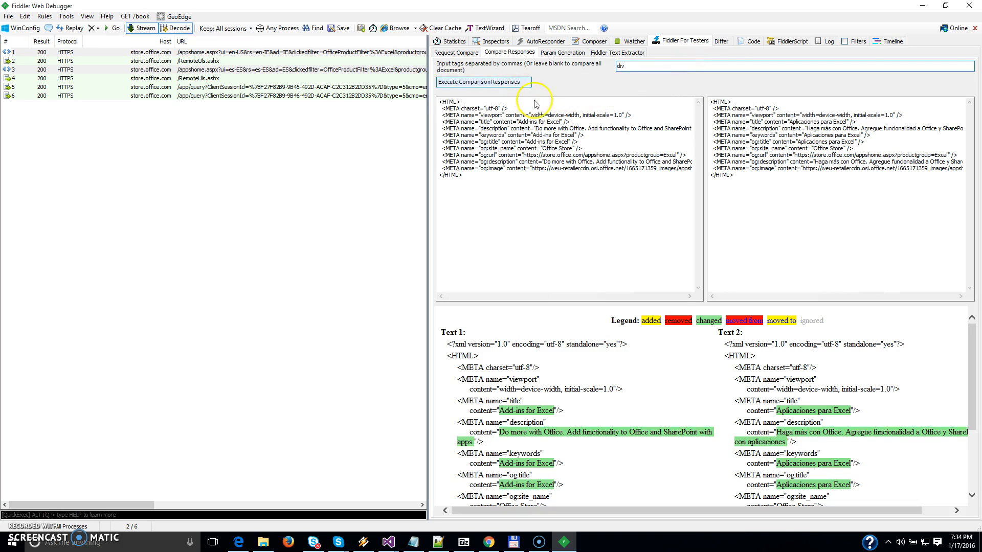
Examine the appIconBackground style differences between Text 1 and Text 2, and look through both extracted DIV lists.
drag(967, 321, 977, 400)
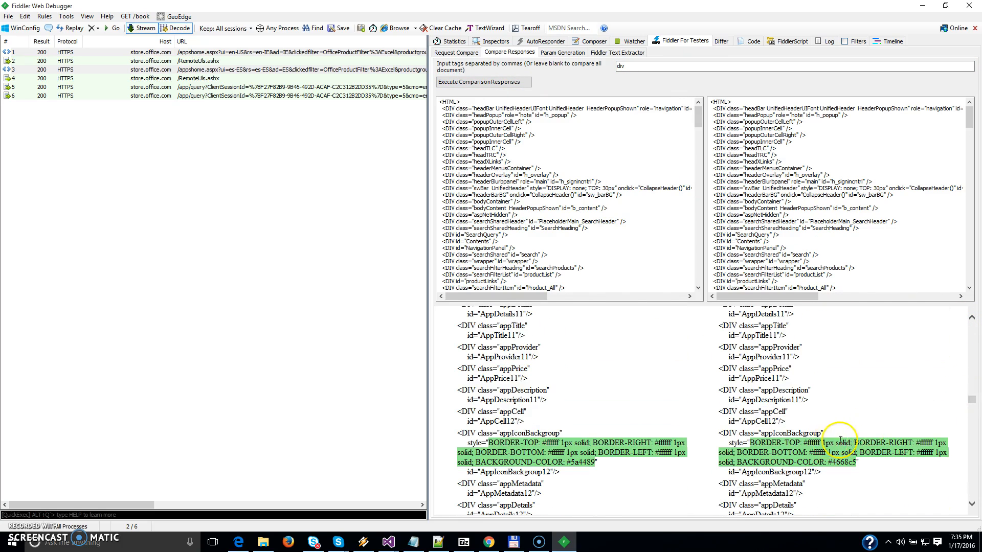
drag(546, 443, 857, 468)
click(795, 455)
drag(489, 443, 597, 462)
click(589, 460)
drag(974, 401, 975, 417)
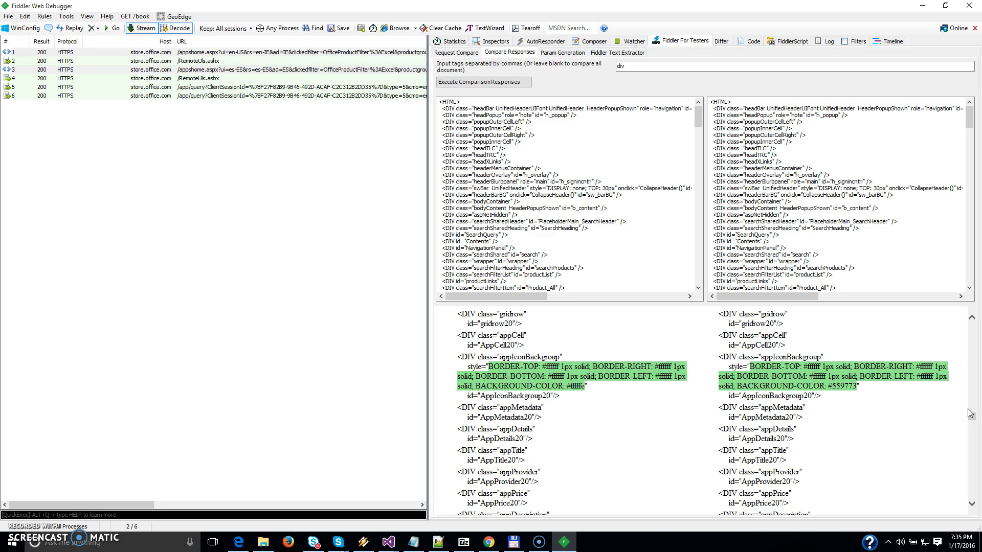
drag(698, 116, 699, 204)
drag(969, 117, 970, 169)
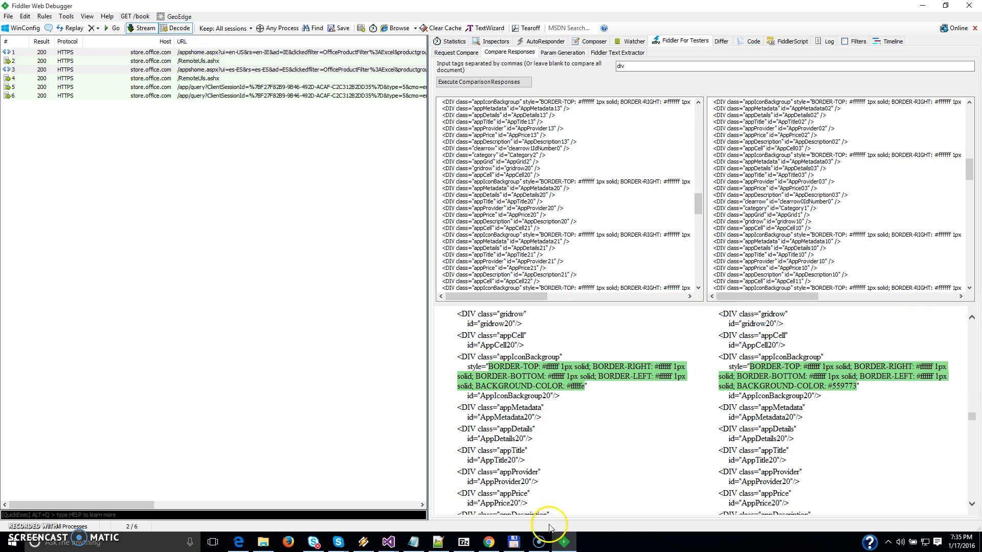